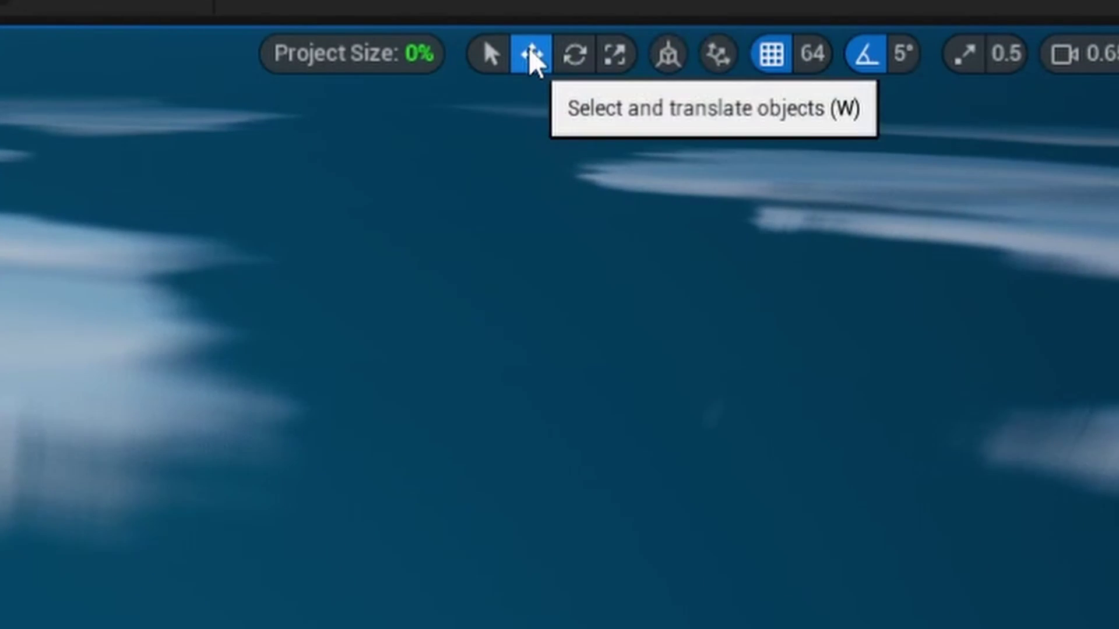
Step: Switch the cube's transform gizmo between the translate, rotate and scale modes
left_click(574, 54)
left_click(615, 54)
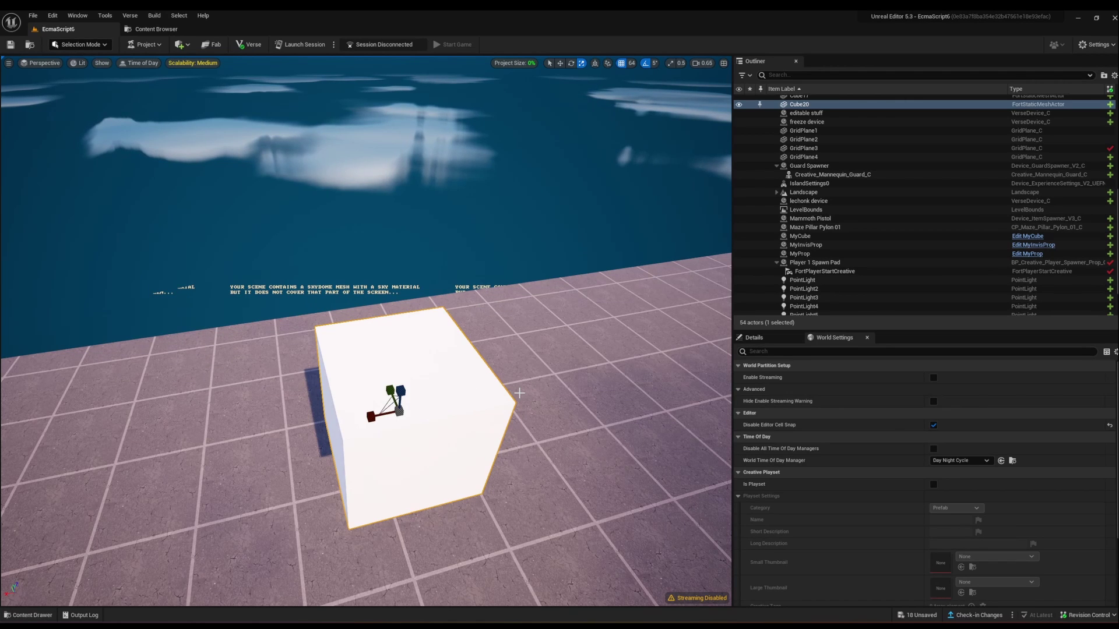
key("w")
key("e")
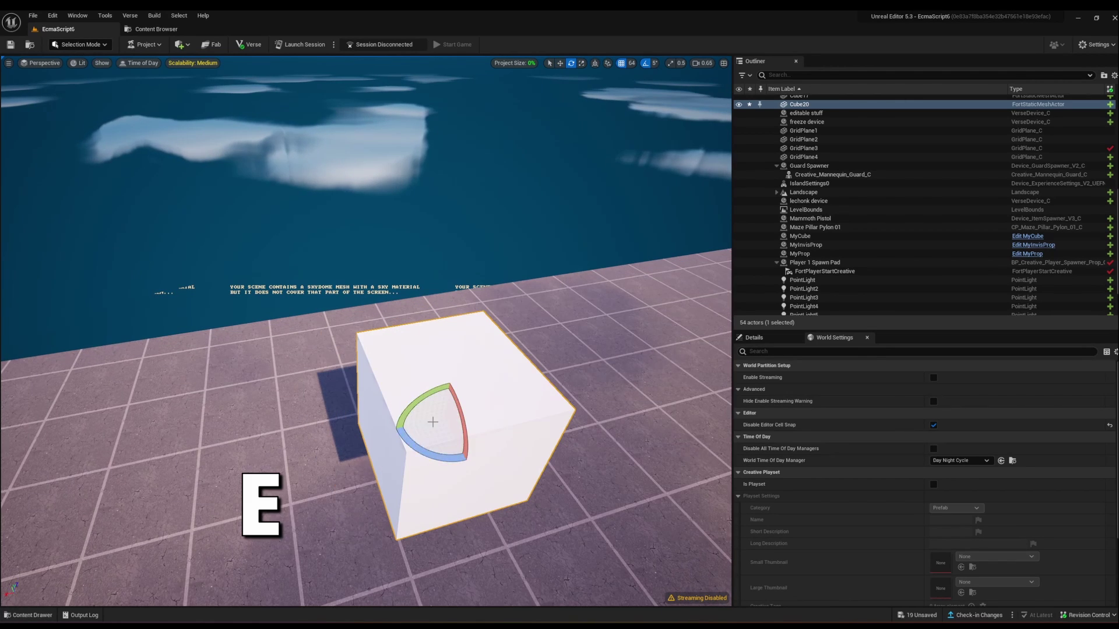
right_click_drag(432, 422, 478, 385)
key("r")
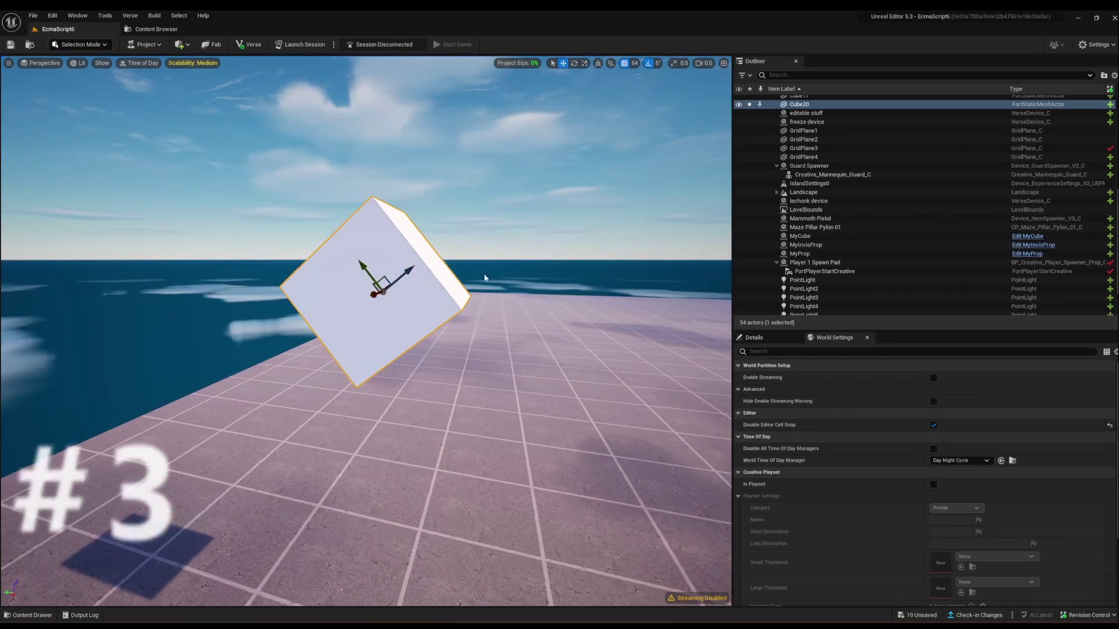
Step: Move the tilted cube relative to its own local axes, and switch the gizmo to world space
right_click_drag(485, 277, 566, 454)
key("e")
right_click_drag(376, 402, 366, 190)
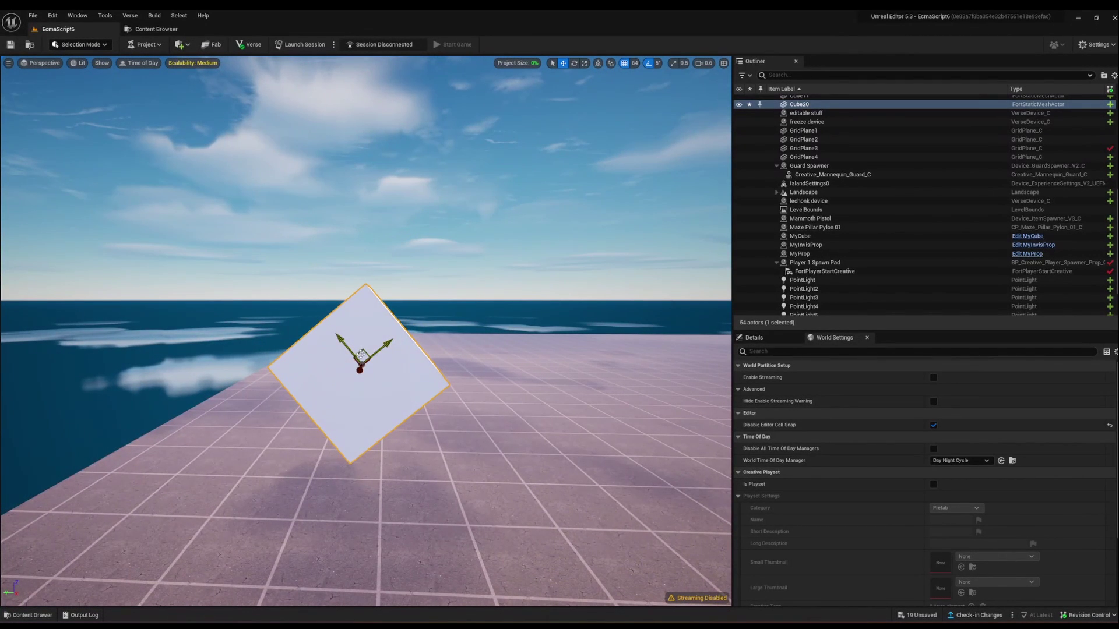
left_click_drag(362, 354, 365, 130)
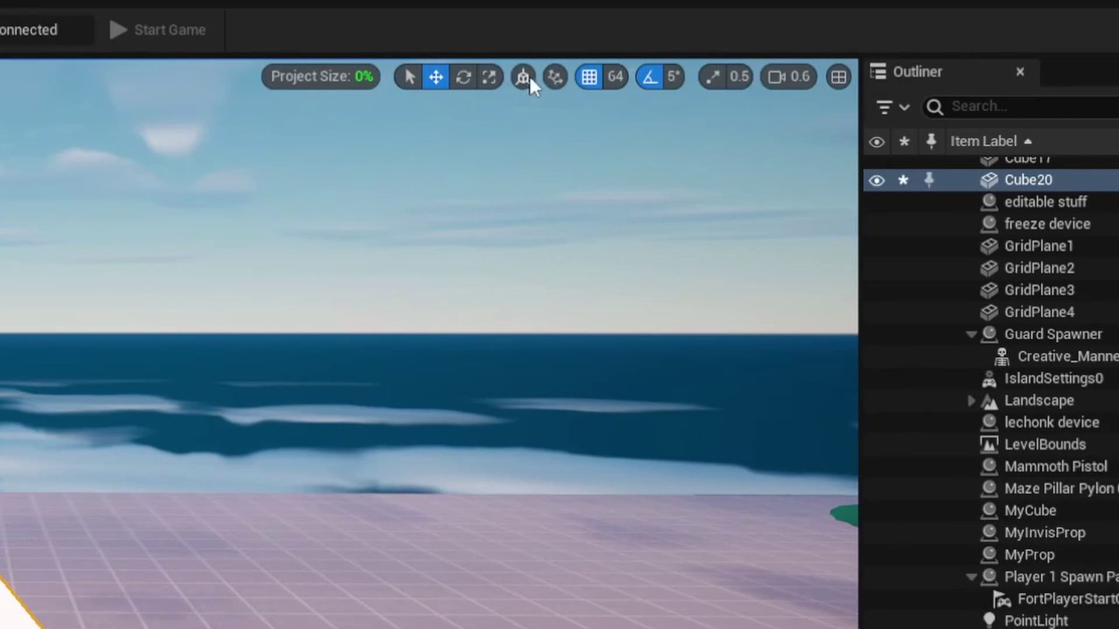
left_click(520, 79)
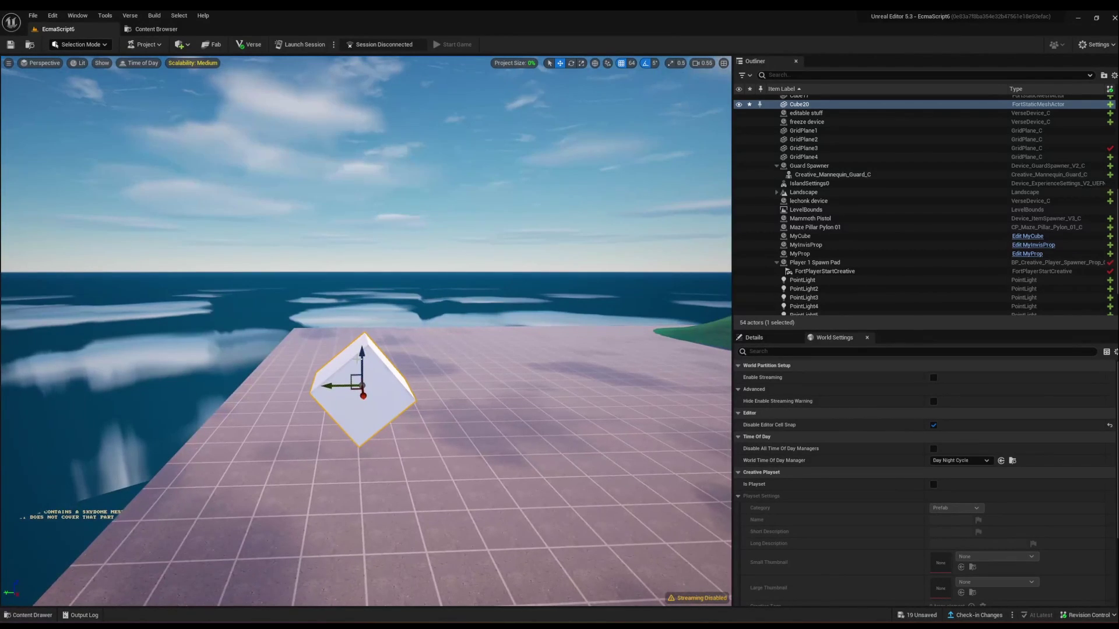
Step: Transform the tilted cube along the world axes, and toggle the gizmo back to local space
right_click_drag(402, 405, 388, 405)
left_click_drag(407, 374, 407, 297)
key("e")
key("w")
right_click_drag(406, 298, 431, 315)
key("w")
scroll(419, 306, "down", 2)
right_click_drag(508, 411, 508, 412)
key("e")
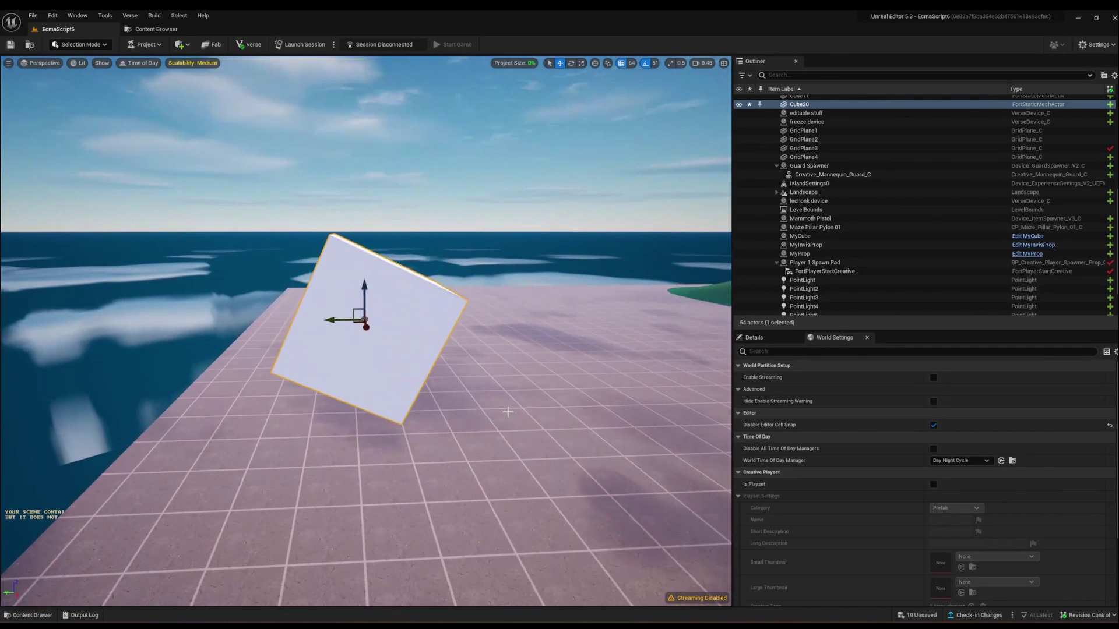
key("ctrl+grave")
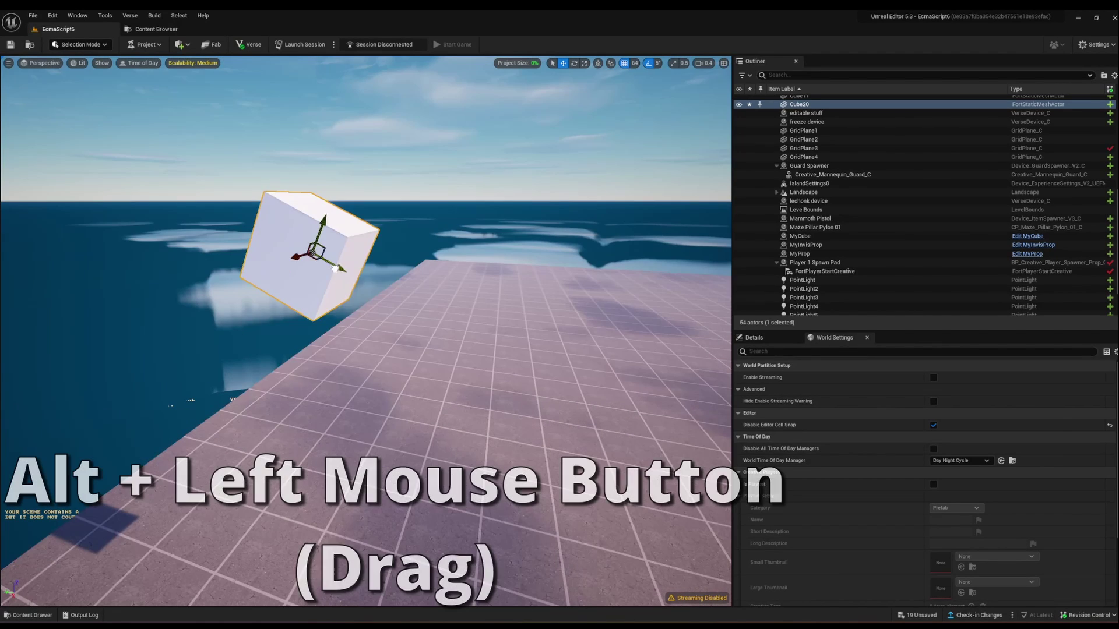
Step: Duplicate the cube from its gizmo, and move the last copy far away across the grid floor
left_click_drag(312, 248, 502, 329, "alt")
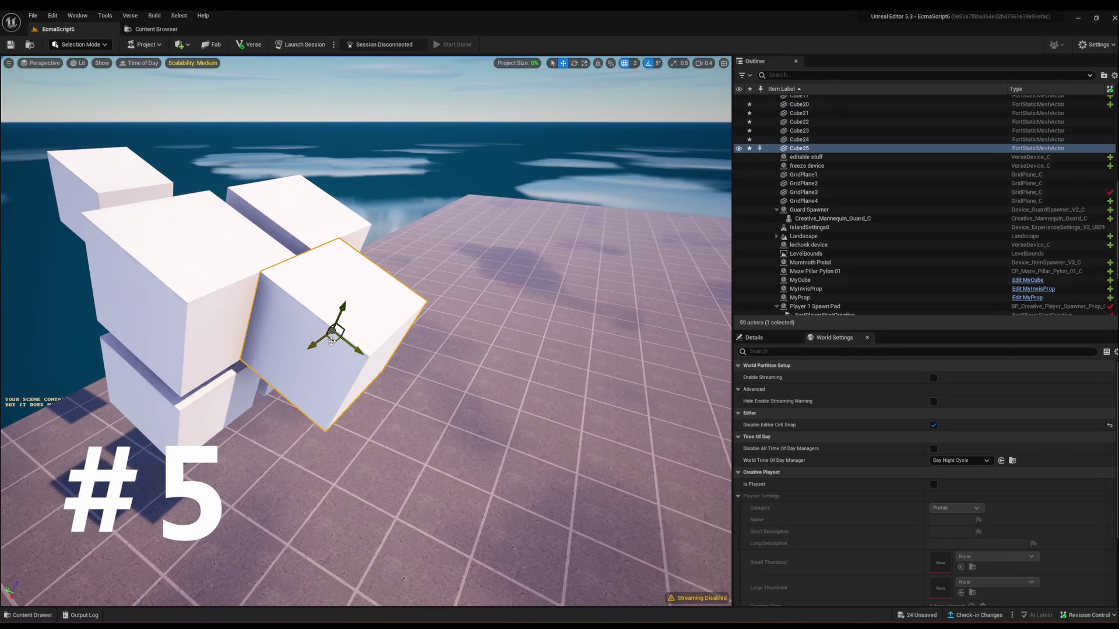
left_click_drag(332, 330, 513, 183)
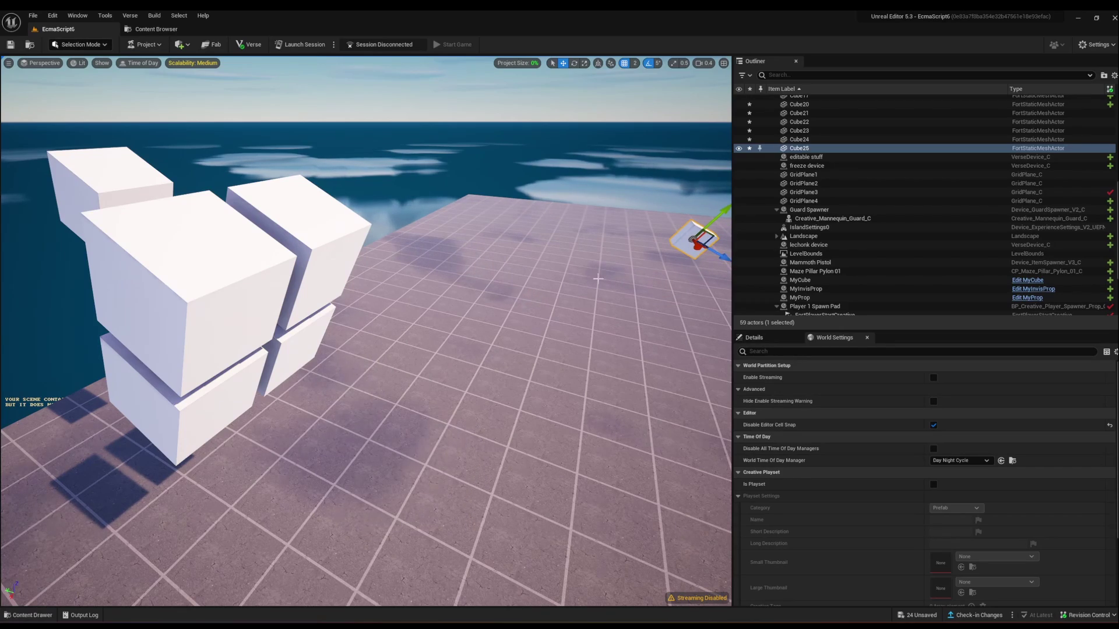
right_click_drag(598, 279, 685, 364)
key("w")
scroll(598, 279, "up", 3)
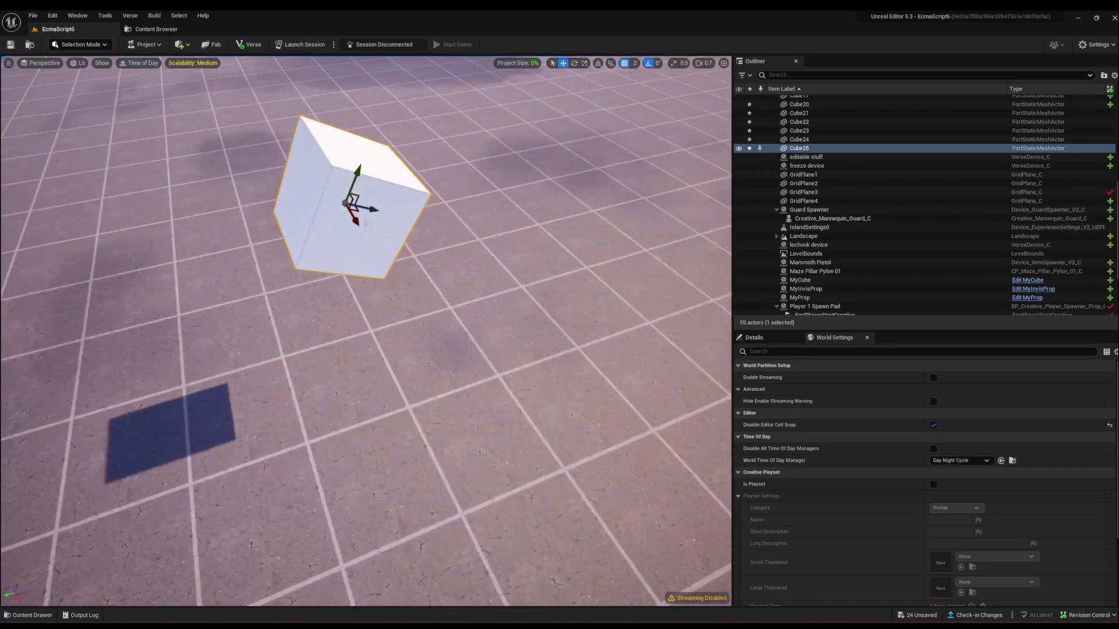
Step: Try to move the last cube copy farther across the floor, and undo that move
left_click_drag(355, 208, 516, 87)
key("e")
right_click_drag(487, 168, 598, 73)
key("ctrl+z")
key("s")
right_click_drag(490, 174, 326, 216)
key("w")
key("w")
key("d")
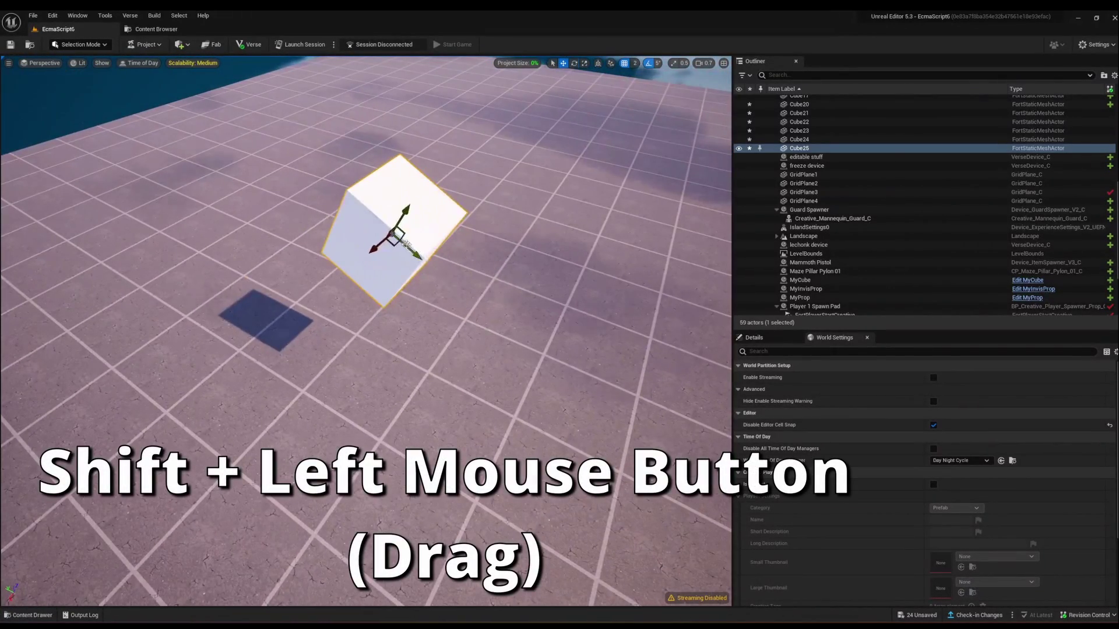
Step: Move the last cube copy through the level with the camera following it
key("e")
left_click_drag(431, 257, 512, 243)
key("w")
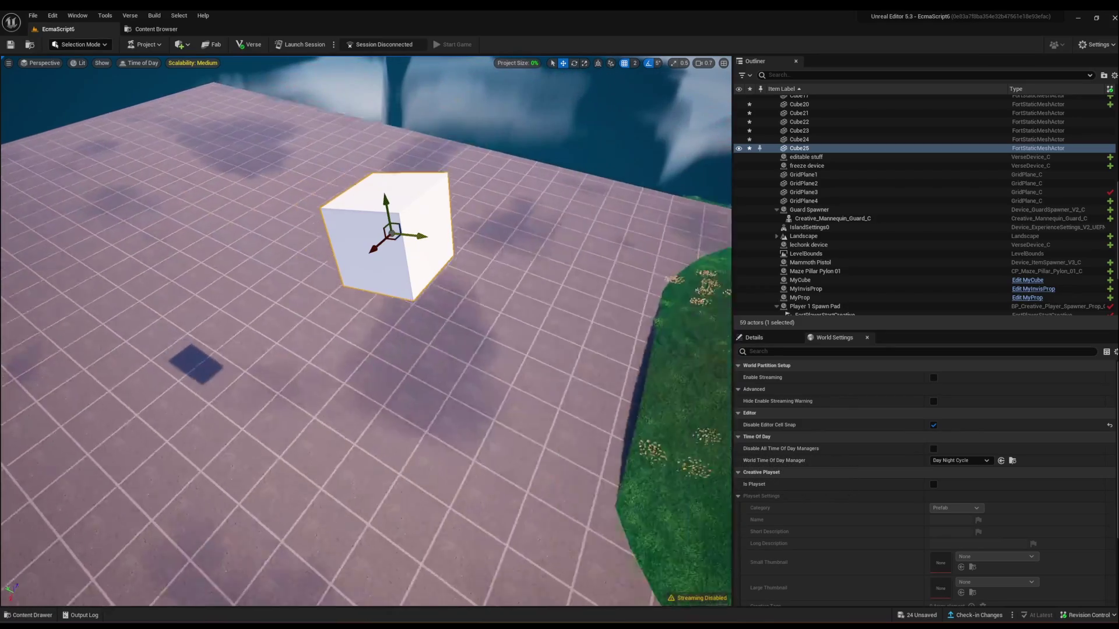
left_click_drag(394, 232, 379, 314, "shift")
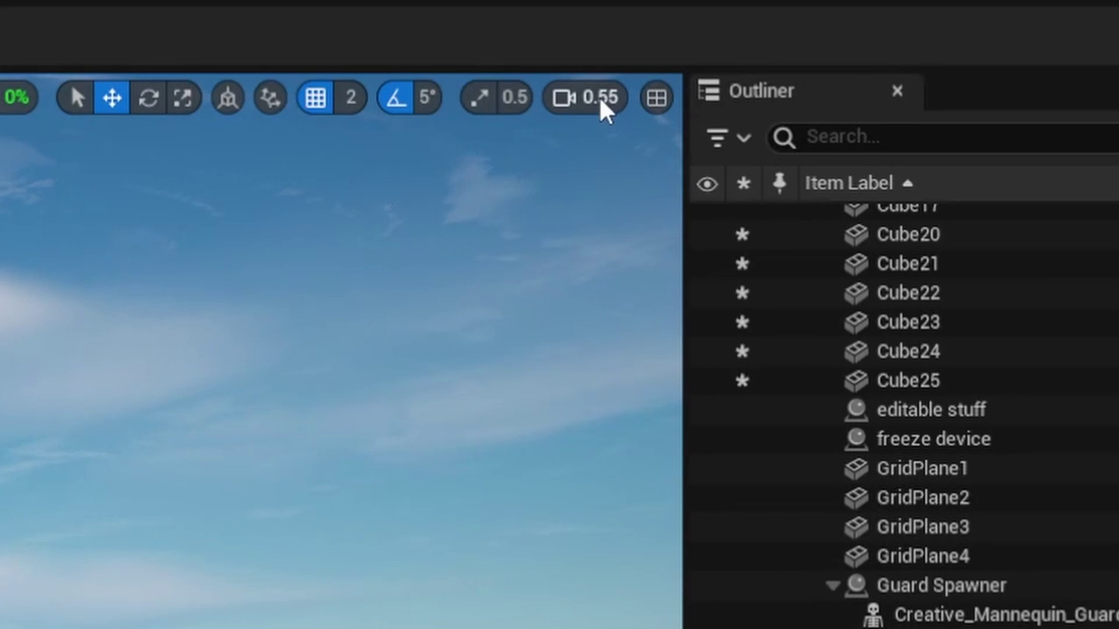
Step: Raise the viewport camera speed above 0.55, and vary it while flying around the island
left_click(604, 100)
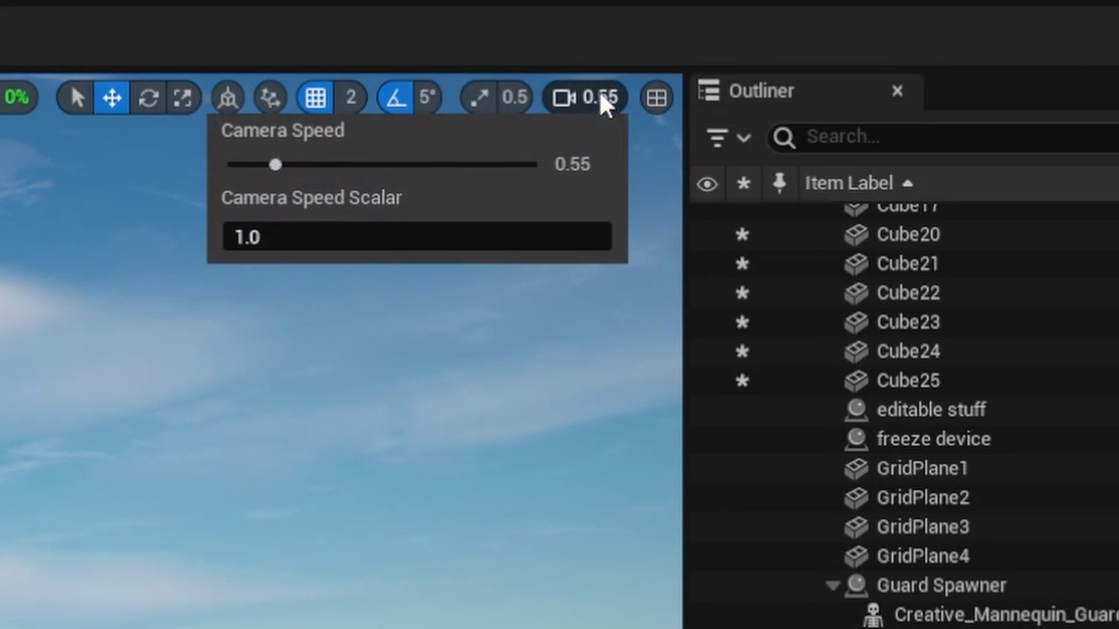
left_click_drag(276, 166, 462, 177)
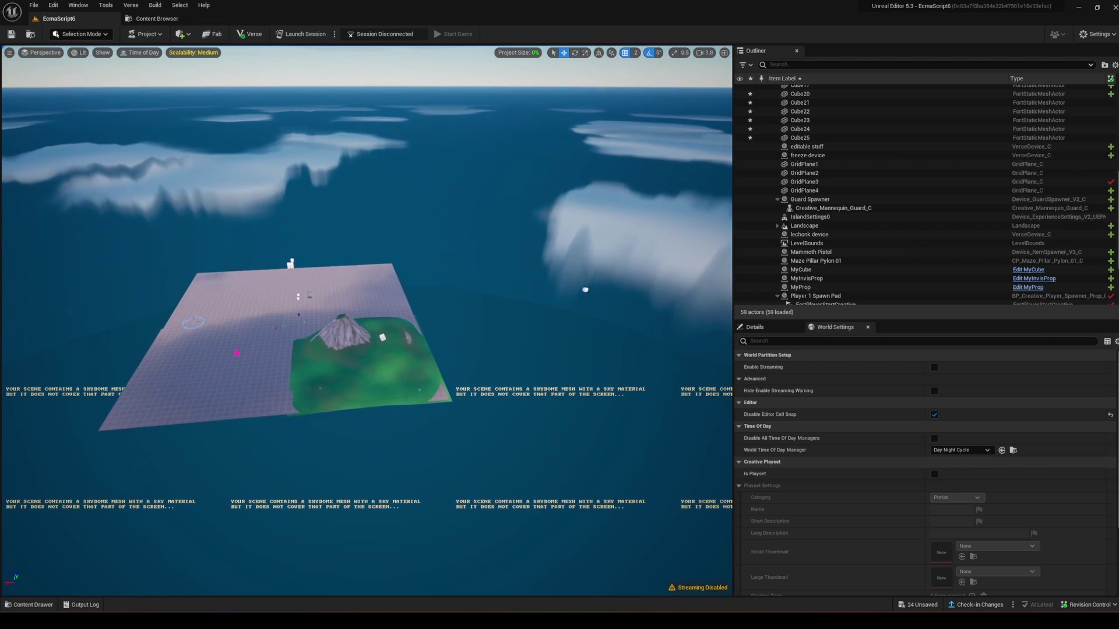
mouse_move(588, 279)
right_mouse_down()
mouse_move(539, 274)
mouse_move(600, 286)
mouse_move(588, 278)
mouse_move(588, 289)
mouse_move(587, 278)
right_mouse_up()
scroll(587, 278, "up", 2)
scroll(588, 278, "down", 2)
scroll(587, 278, "down", 1)
scroll(588, 278, "up", 2)
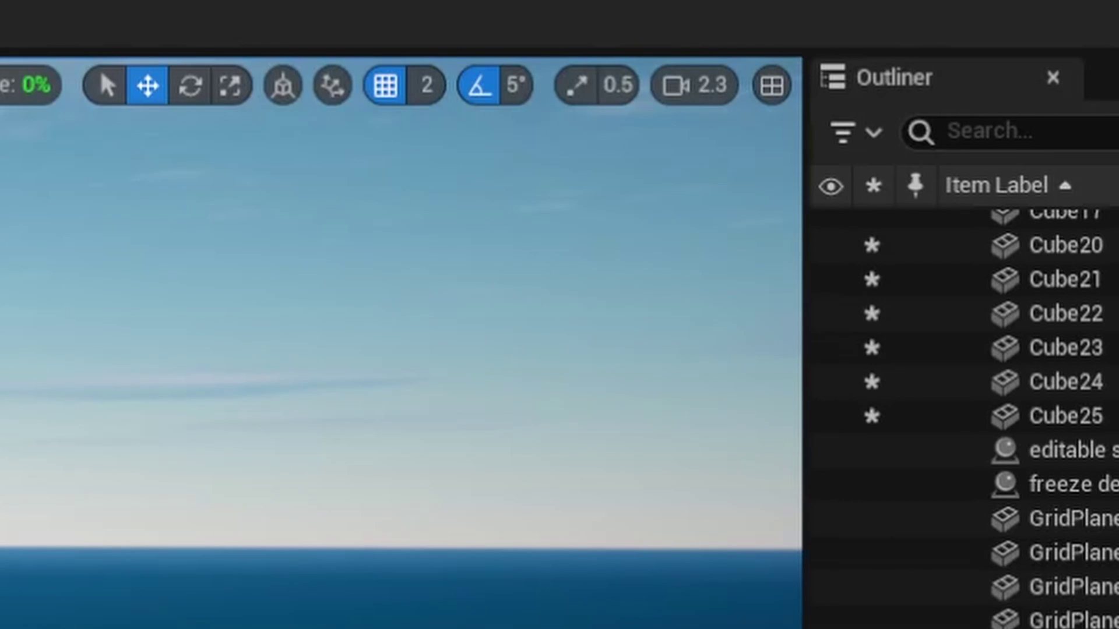
scroll(401, 350, "down", 2)
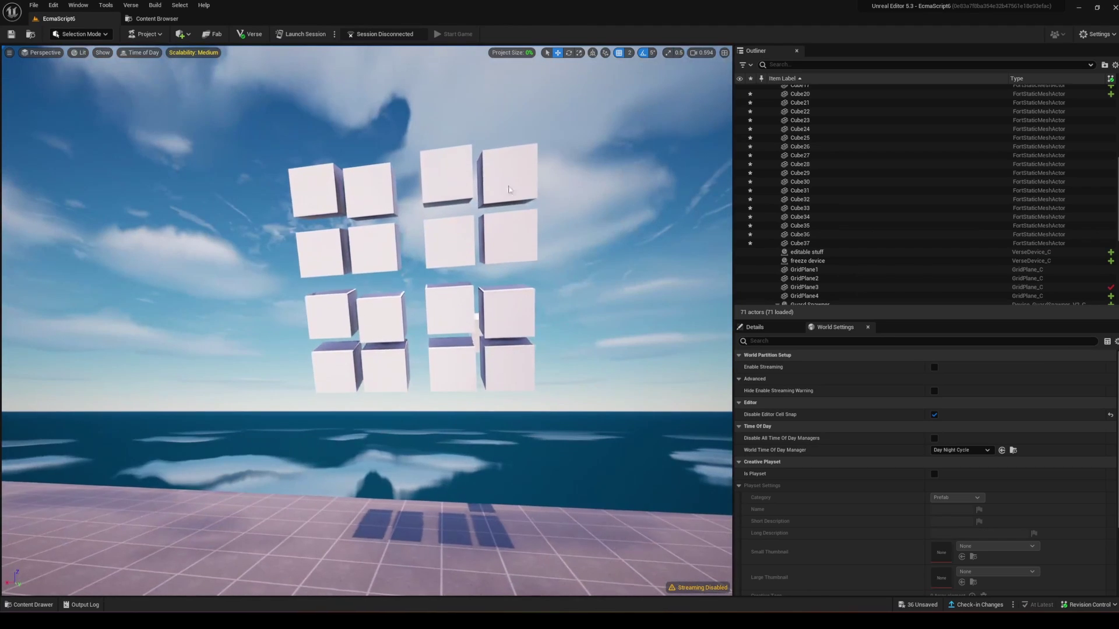
Step: Select cubes of the floating cube grid one at a time, beginning with the top row and adding each to the selection
left_click(313, 189)
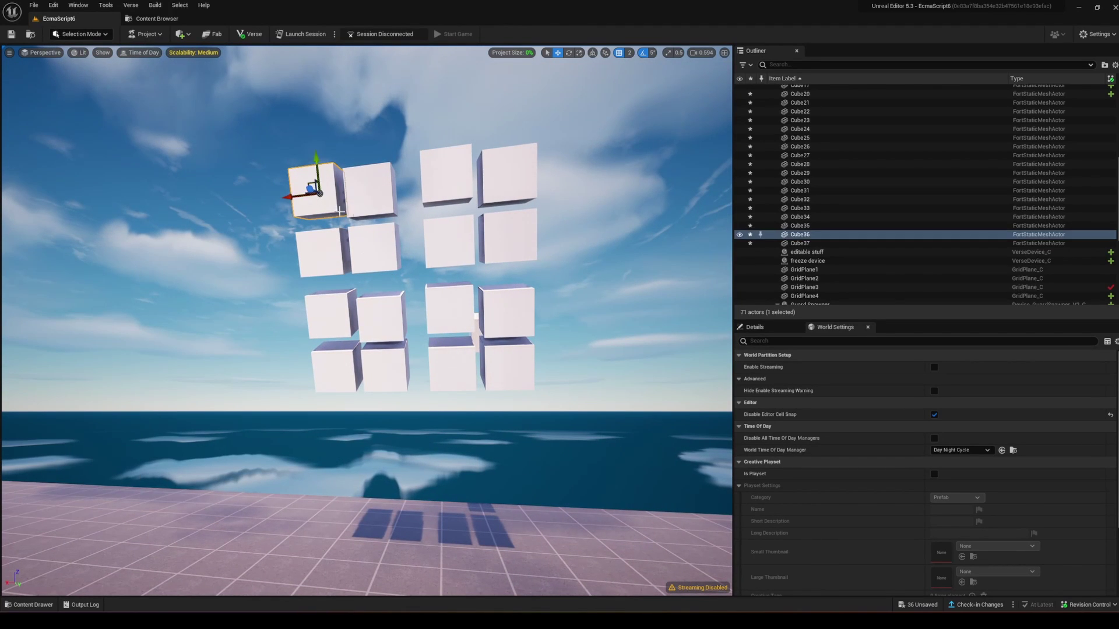
left_click(369, 190, "ctrl")
left_click(446, 175, "ctrl")
left_click(515, 179, "ctrl")
left_click(319, 251, "ctrl")
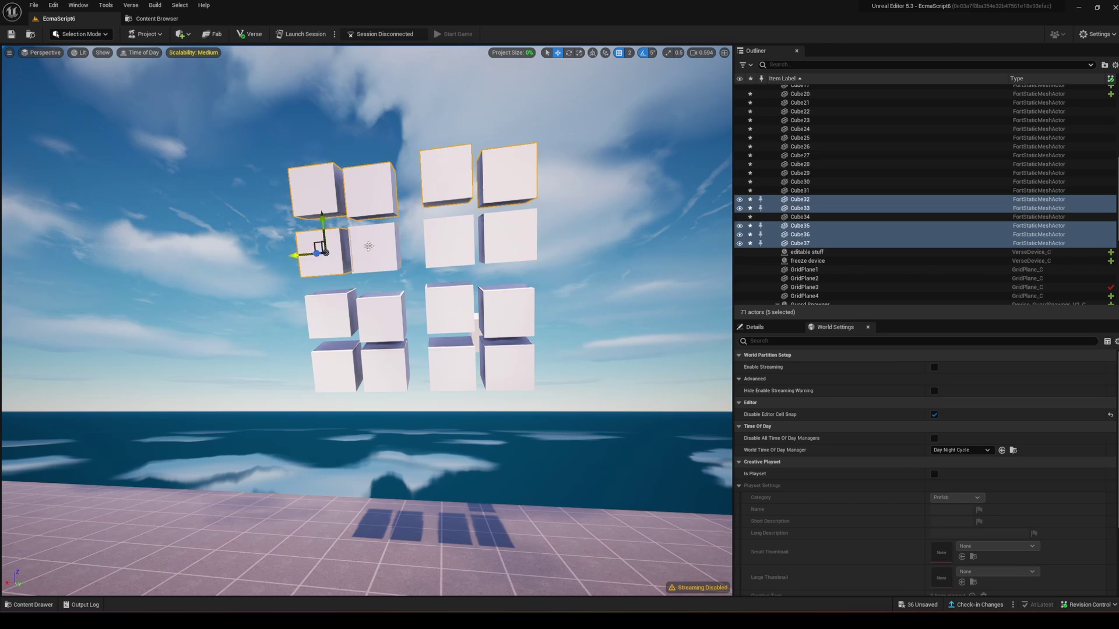
left_click(373, 248, "ctrl")
left_click(449, 254, "ctrl")
left_click(494, 300, "ctrl")
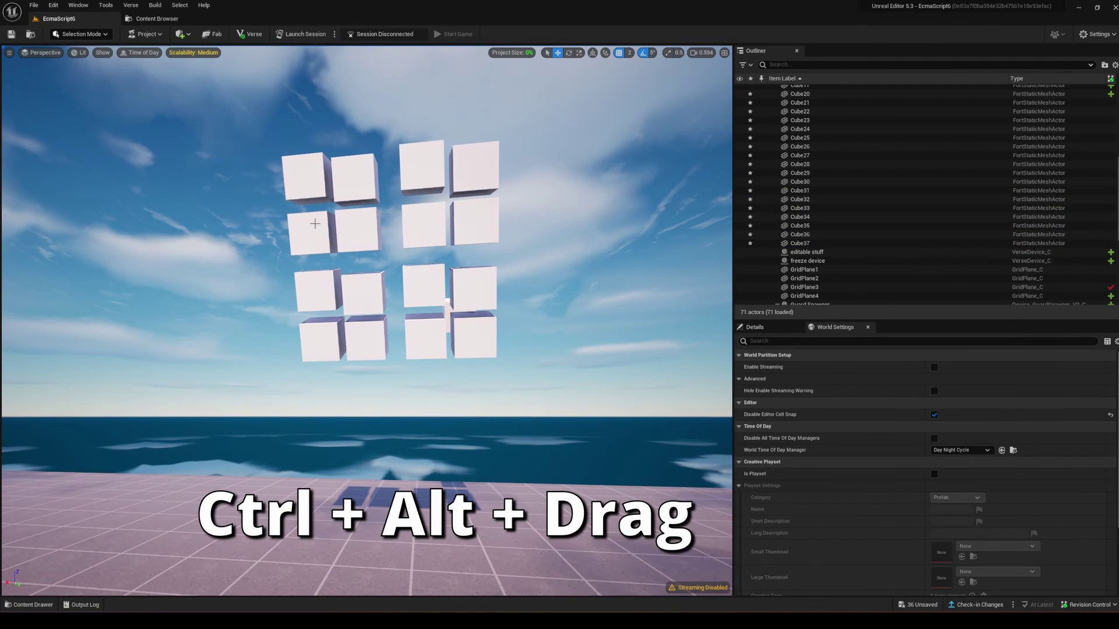
Step: Select the whole floating cube grid at once with a marquee selection
left_click_drag(236, 127, 572, 382, "ctrl+alt")
right_click_drag(572, 383, 548, 455)
key("w")
scroll(572, 382, "up", 3)
left_click_drag(396, 396, 419, 408, "alt")
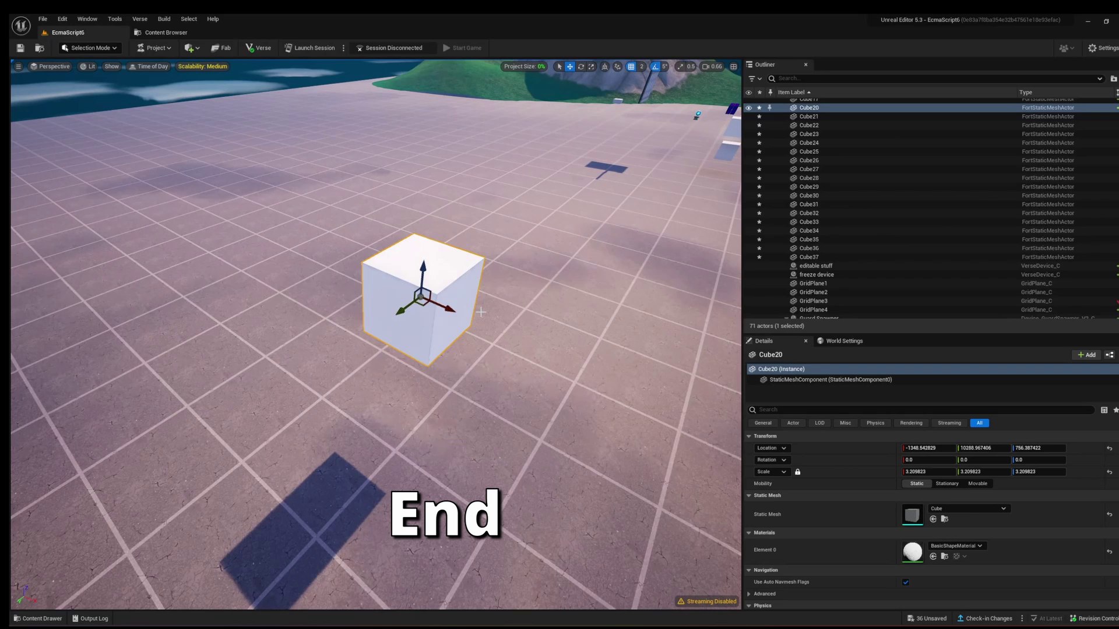
Step: Snap Cube20 down to the floor, and repeat the snap from a height of about 1134
key("End")
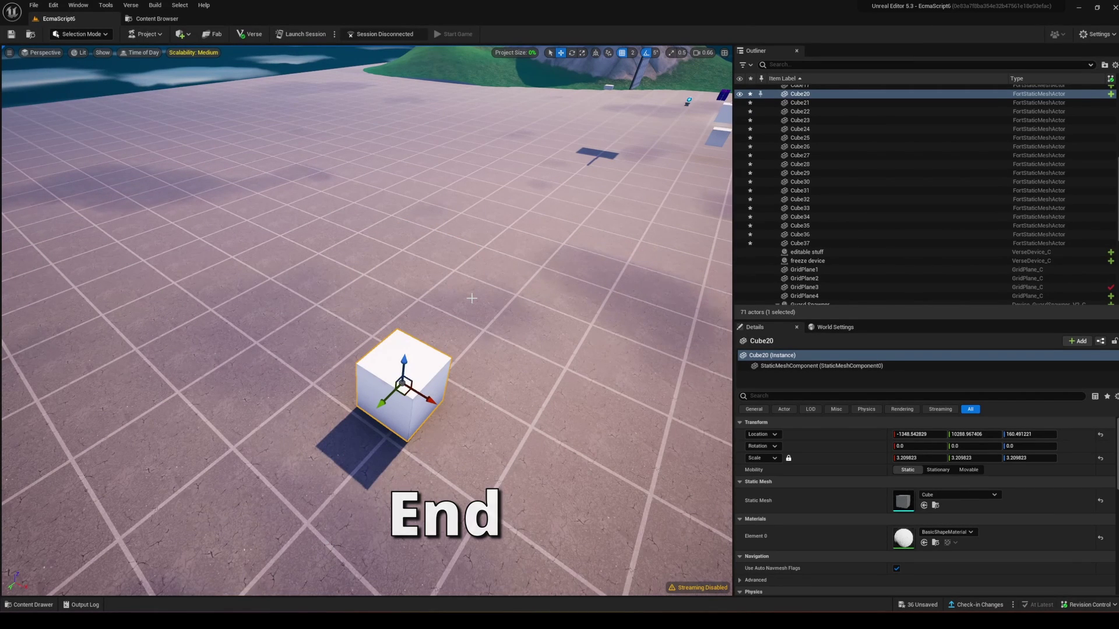
left_click_drag(404, 362, 394, 141)
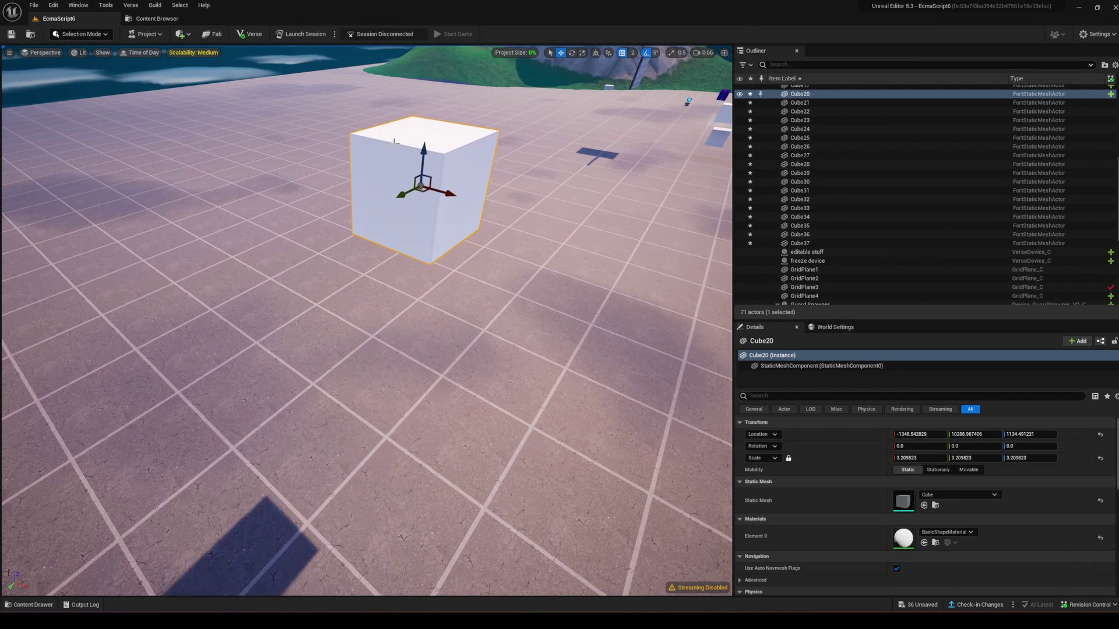
key("End")
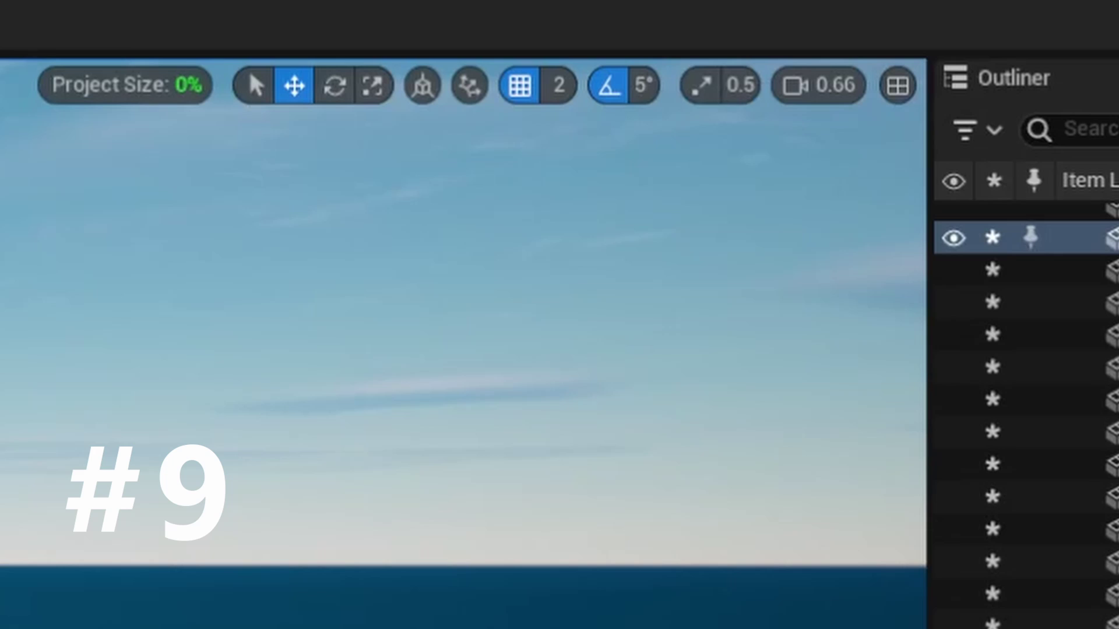
Step: Enable Surface Snapping for actors moved in the viewport
left_click(466, 87)
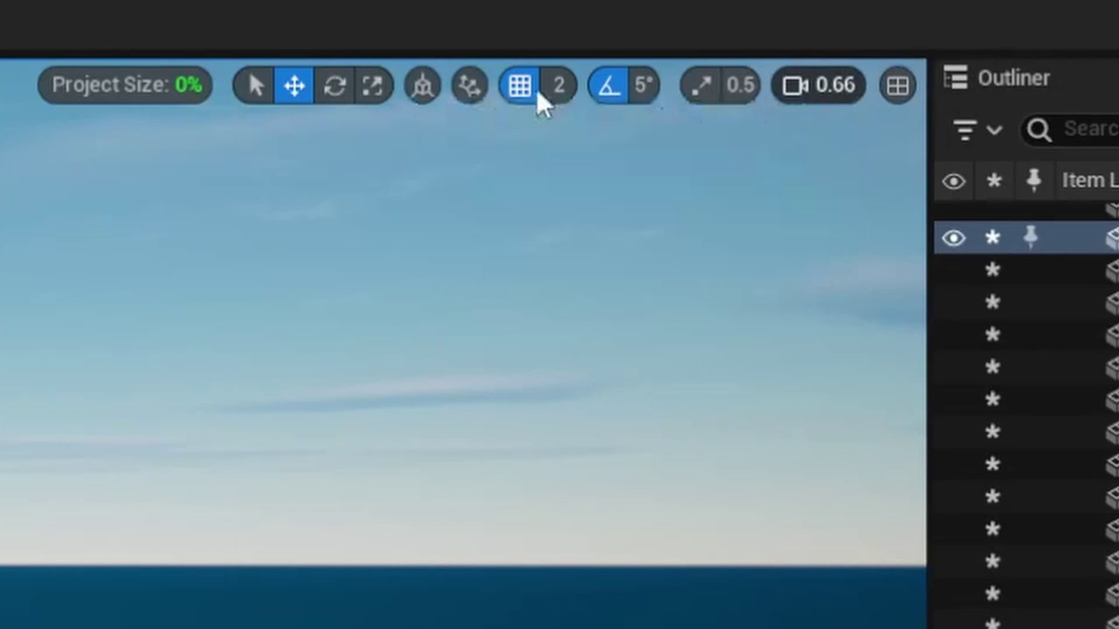
mouse_move(482, 85)
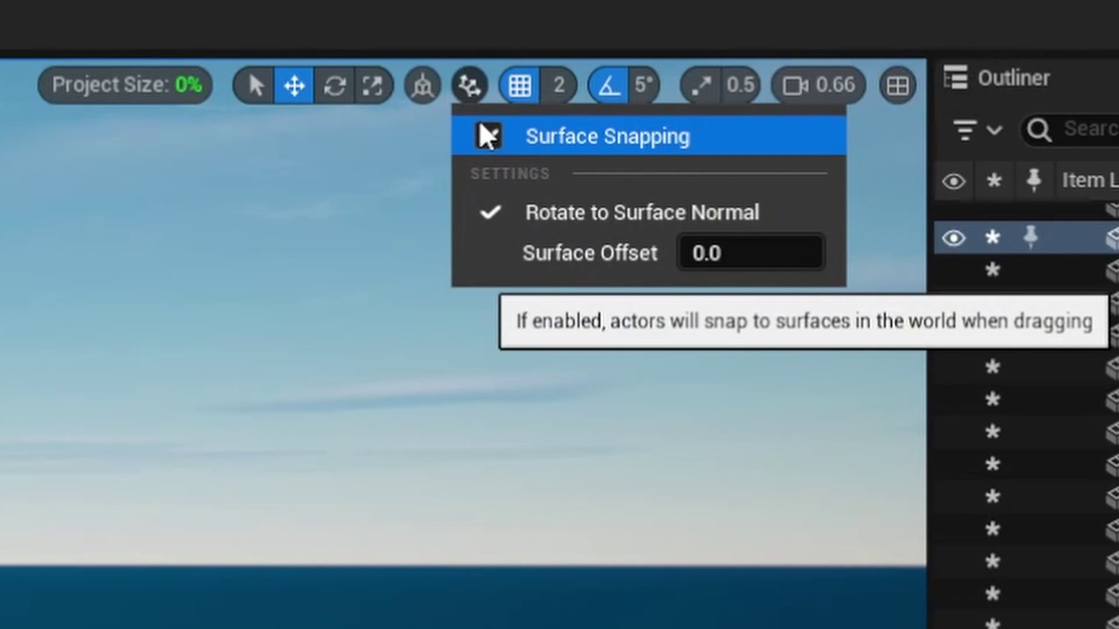
left_click(488, 135)
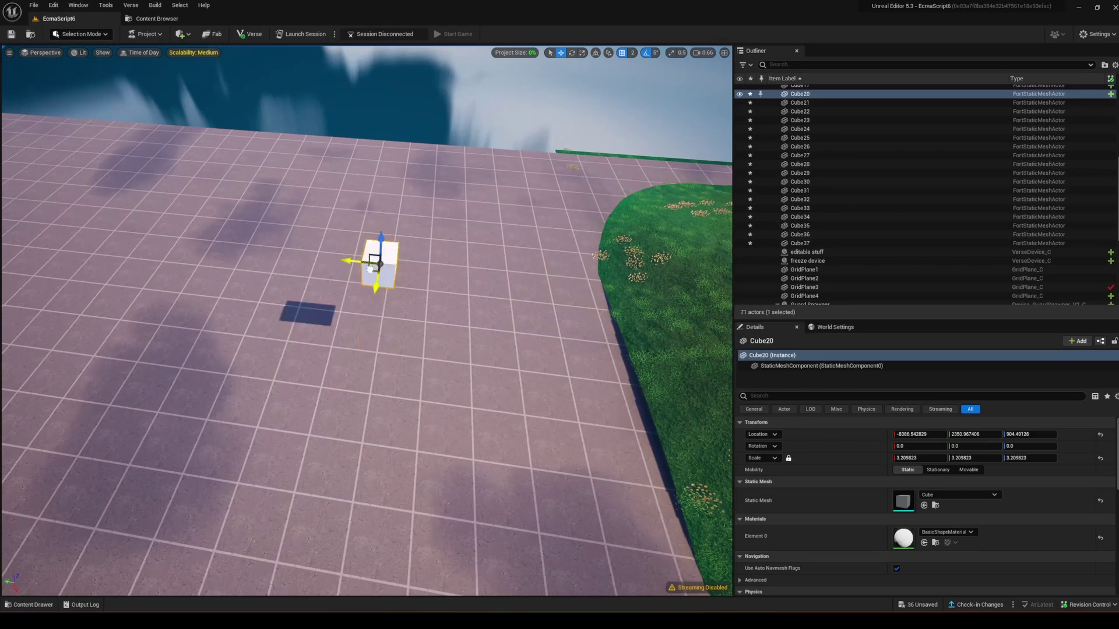
Step: Move Cube20 across the floor beside the grassy hill with surface snapping active
left_click_drag(370, 268, 534, 349)
right_click_drag(534, 349, 533, 448)
key("w")
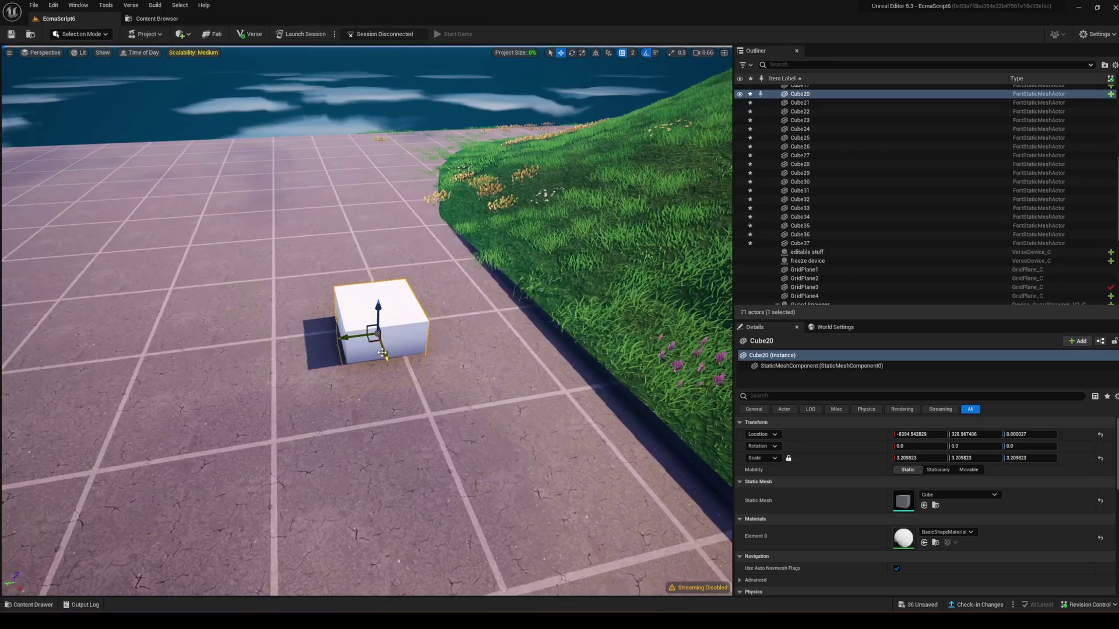
left_click_drag(370, 339, 365, 575, "shift")
right_click_drag(365, 575, 524, 589)
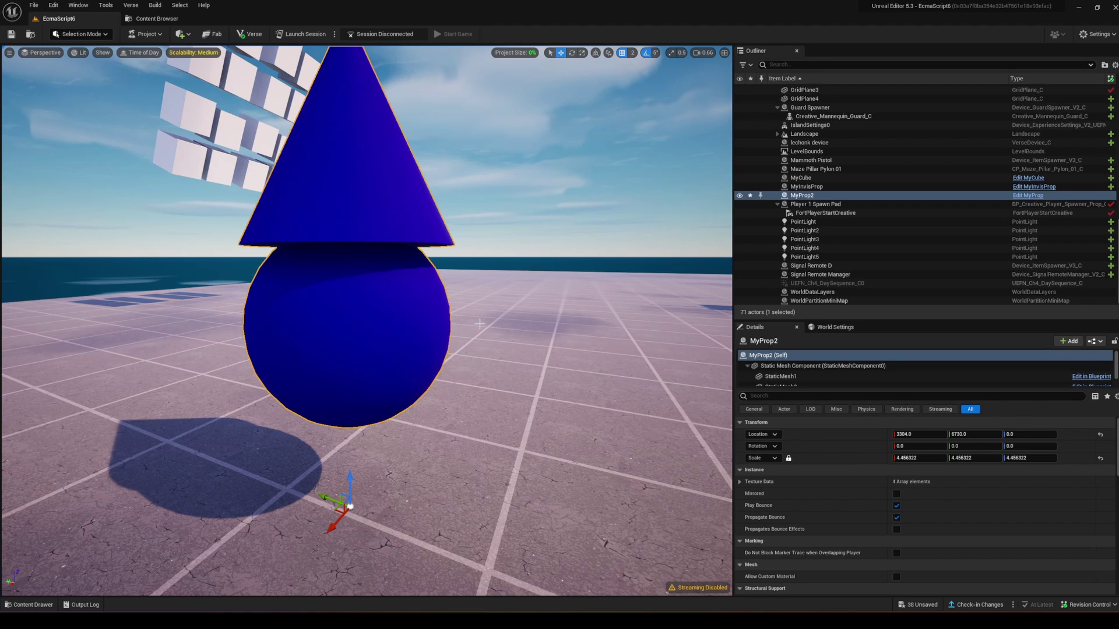
Step: Open the Content Drawer, and pick the sphere part of the blue MyProp2 prop in the viewport
key("ctrl+space")
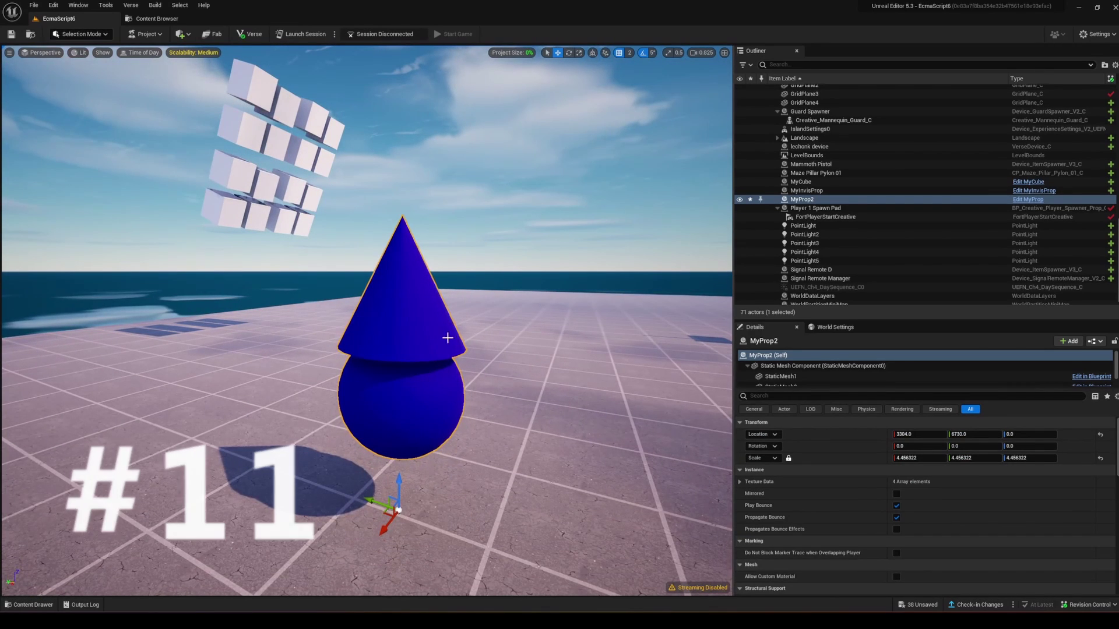
double_click(408, 371)
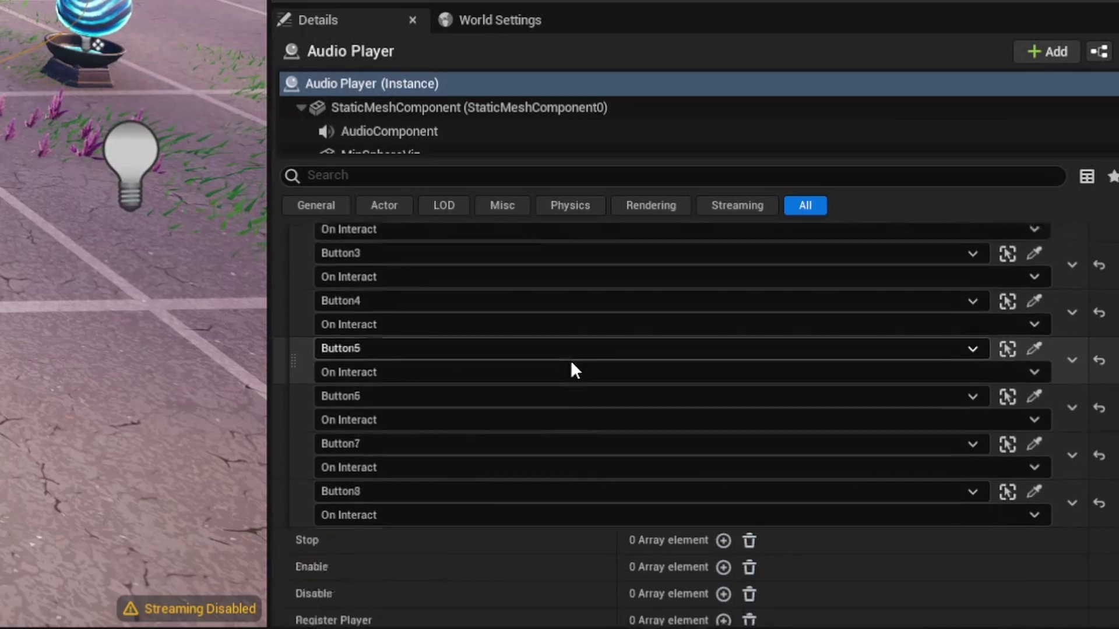
Step: Review the button bindings of the Audio Player's Play function, and select the tilted Audio Player2
scroll(868, 481, "up", 3)
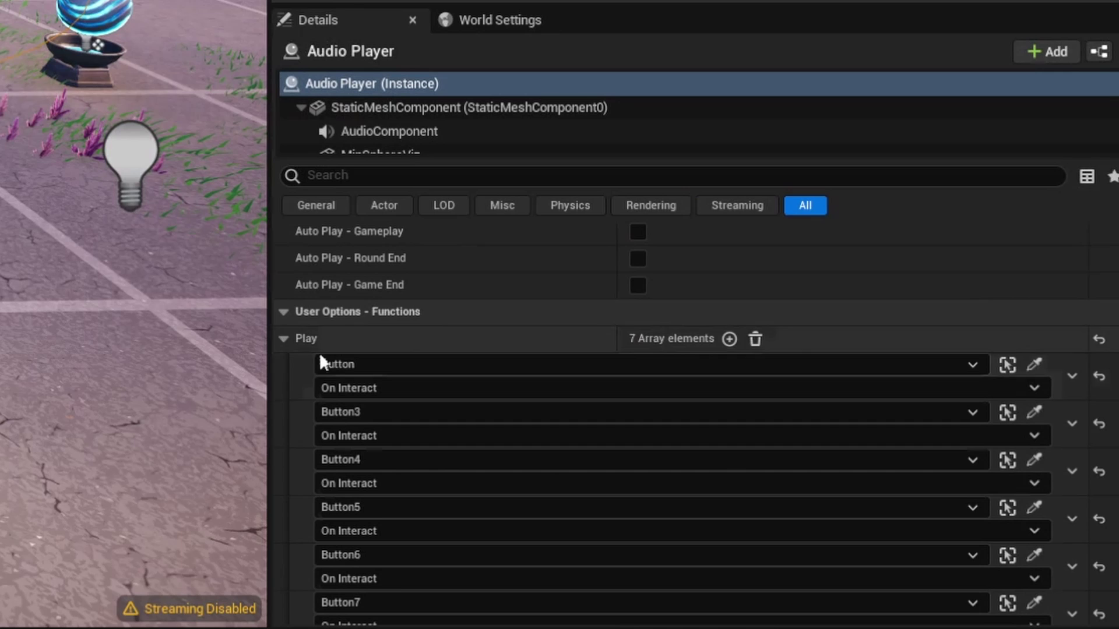
scroll(420, 333, "down", 3)
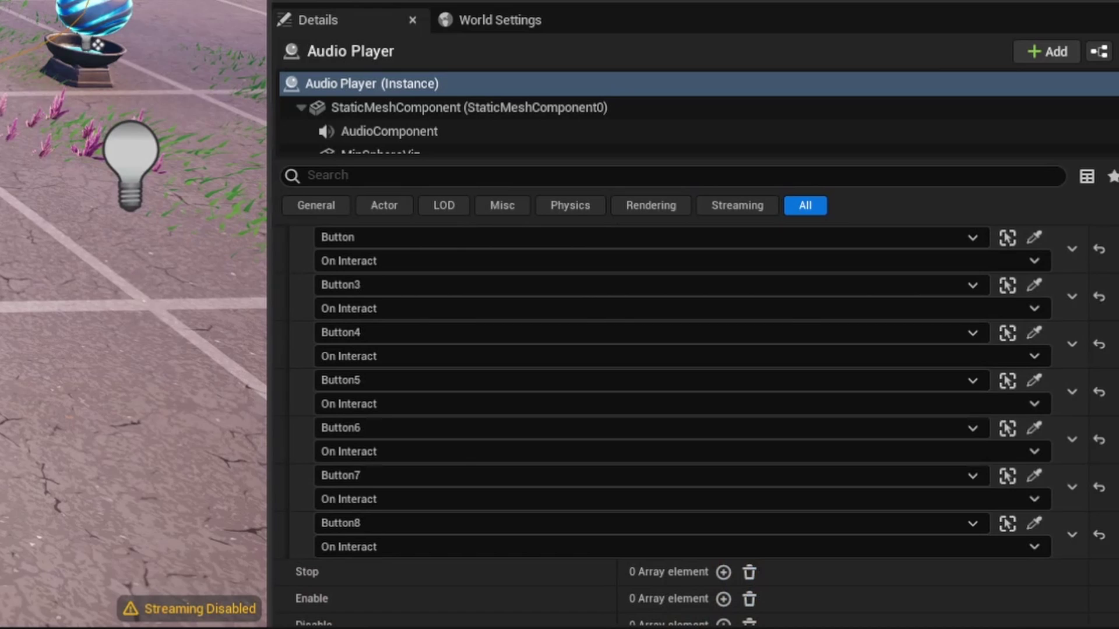
left_click(285, 304)
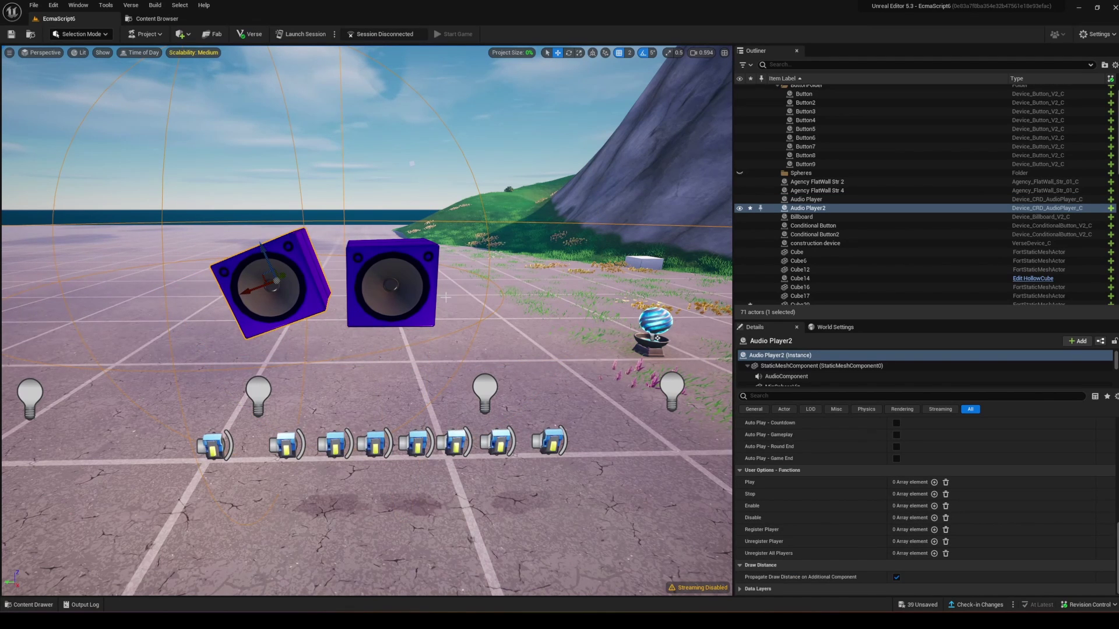
Step: Copy the list of button bindings from the Audio Player's Play function
left_click(408, 257)
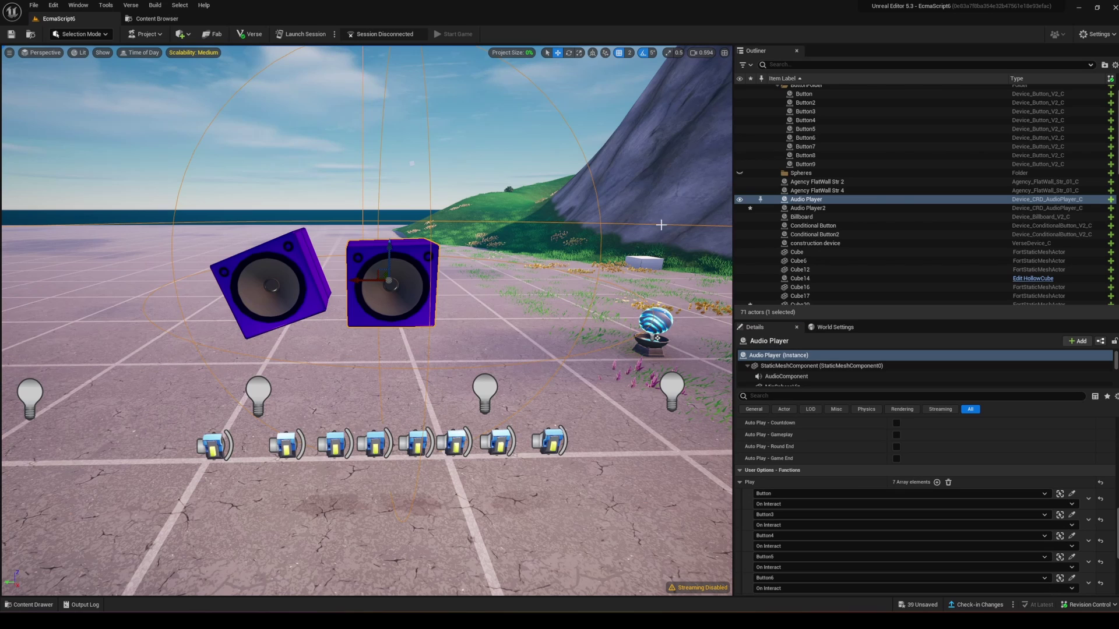
scroll(751, 454, "down", 2)
right_click(747, 455)
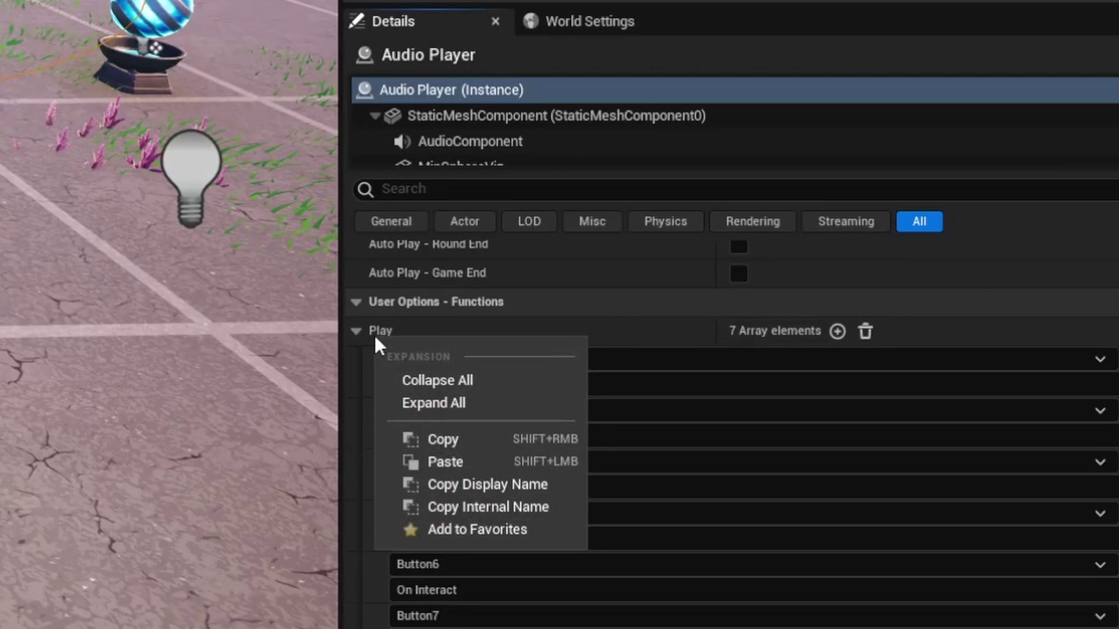
left_click(460, 429)
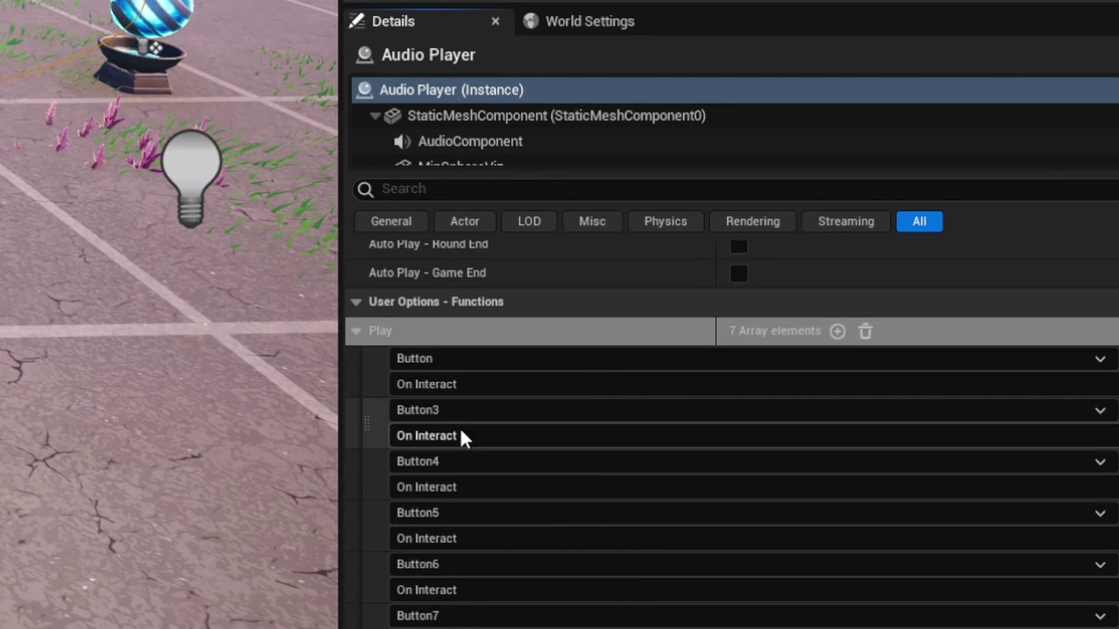
right_click(396, 331, "shift")
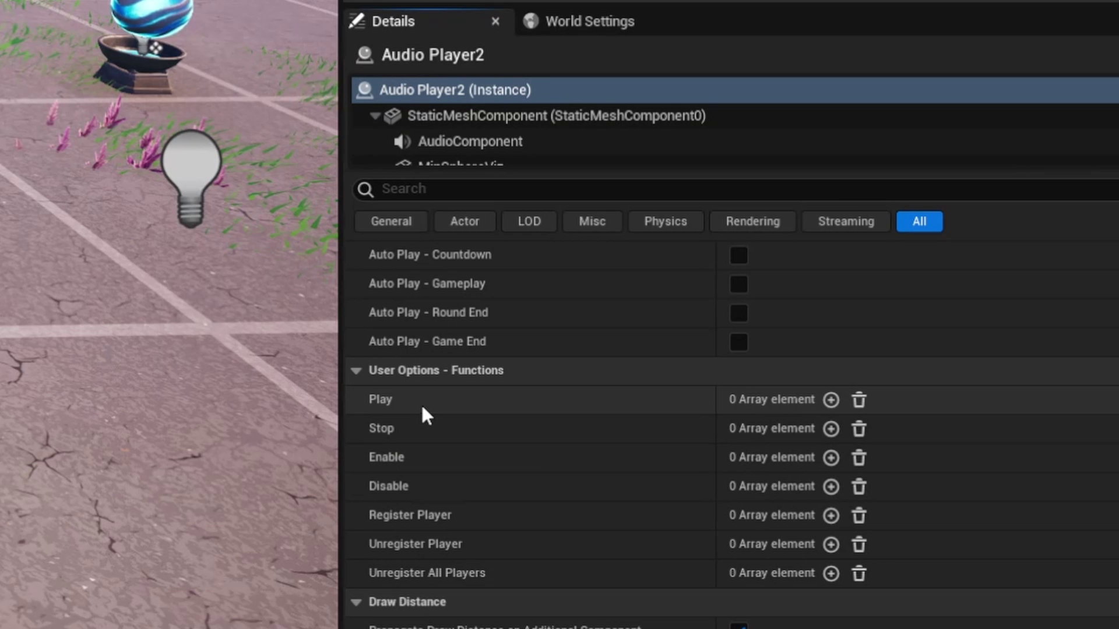
Step: Paste the copied button bindings into Audio Player2's Play function and review the resulting entries
left_click(422, 408, "shift")
scroll(535, 325, "down", 2)
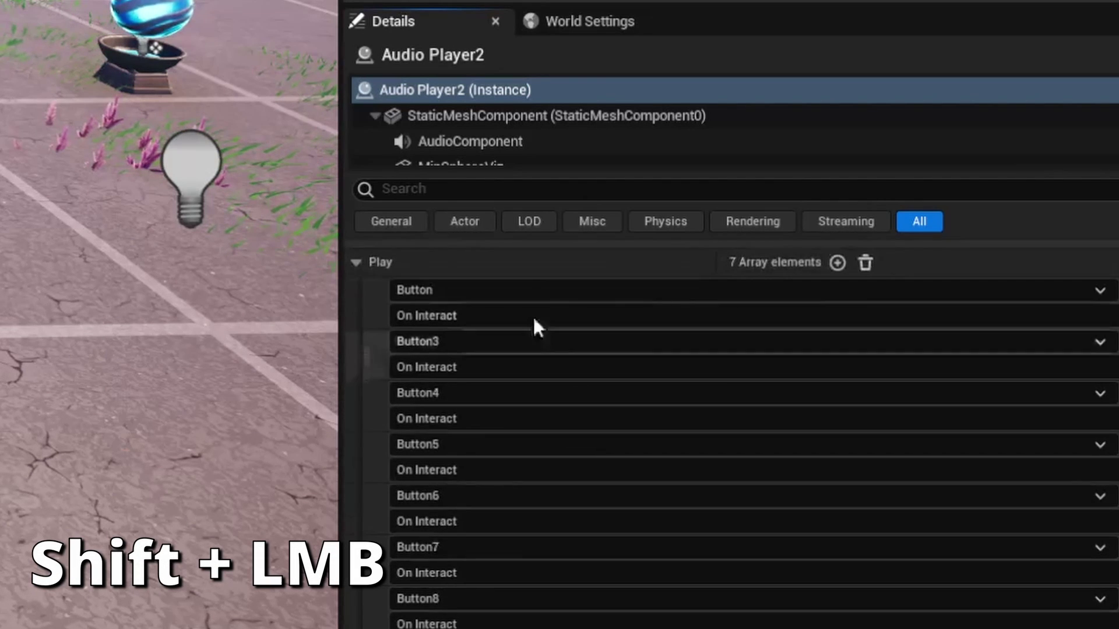
scroll(538, 492, "up", 1)
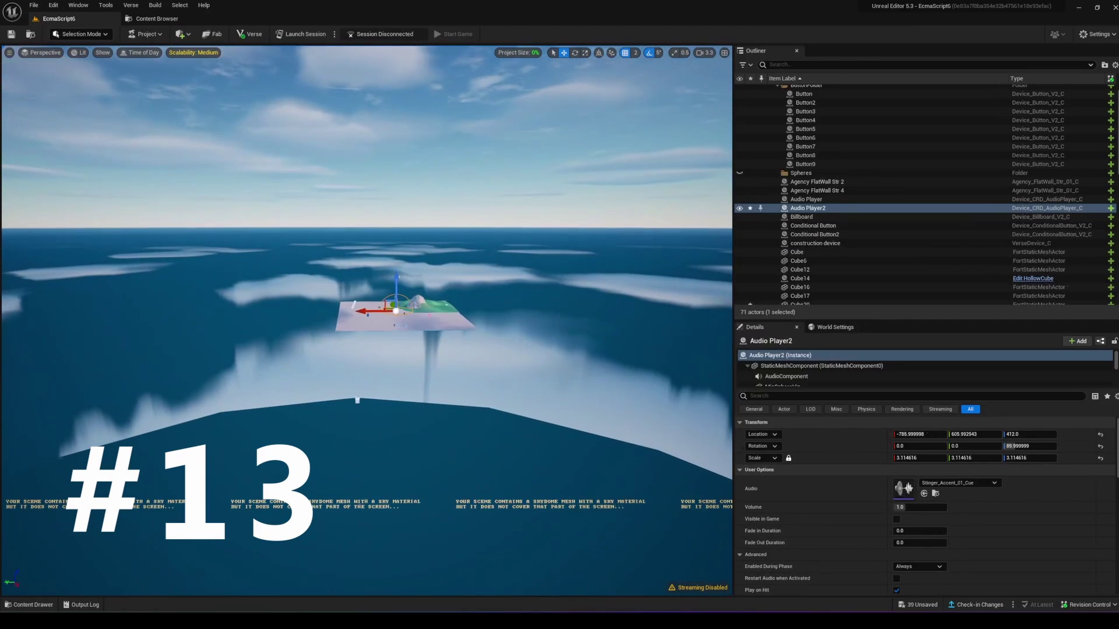
Step: Clear the selection, find the Audio Player by searching the Outliner for "audio", select it, and clear the search
right_click_drag(236, 301, 257, 289)
left_click(264, 289)
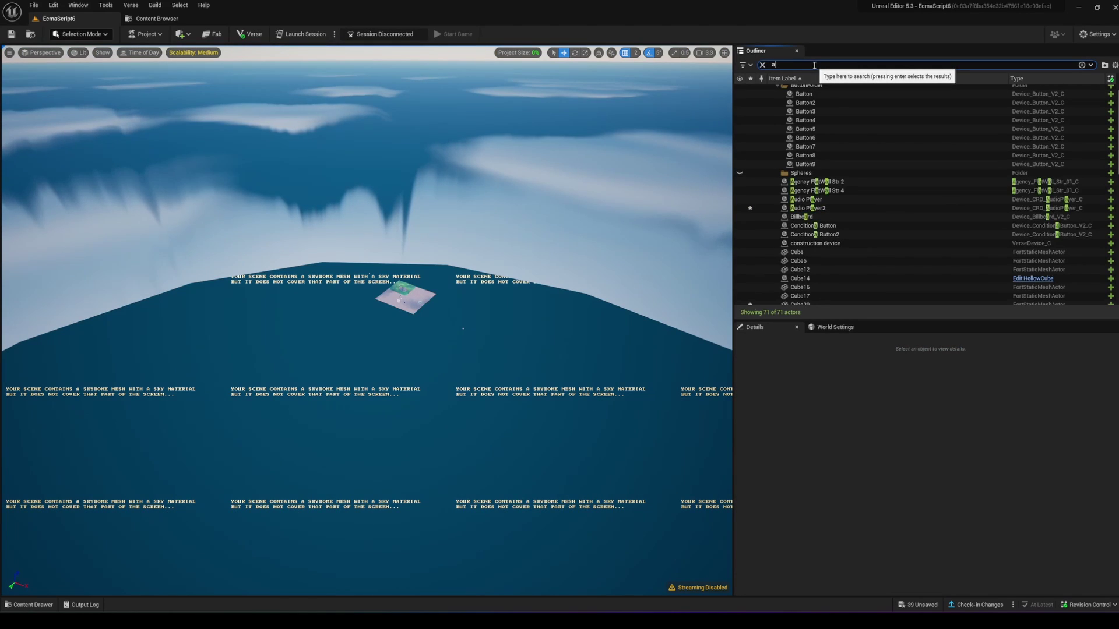
type("udio")
key("Return")
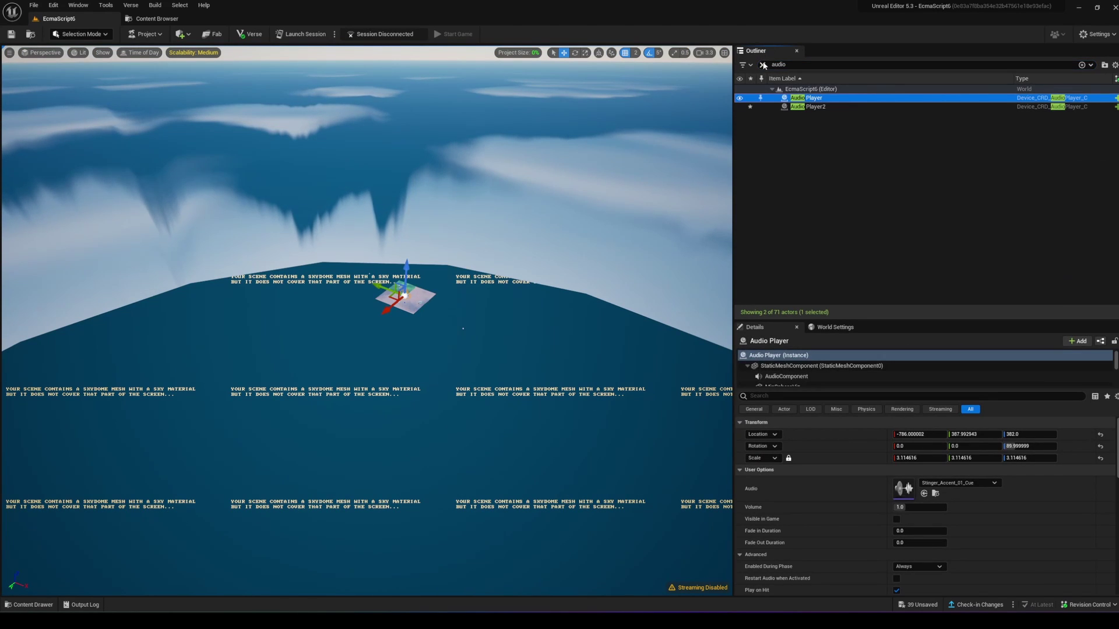
left_click(763, 65)
Step: Focus the viewport on the selected Audio Player from a distant view of the island
key("f")
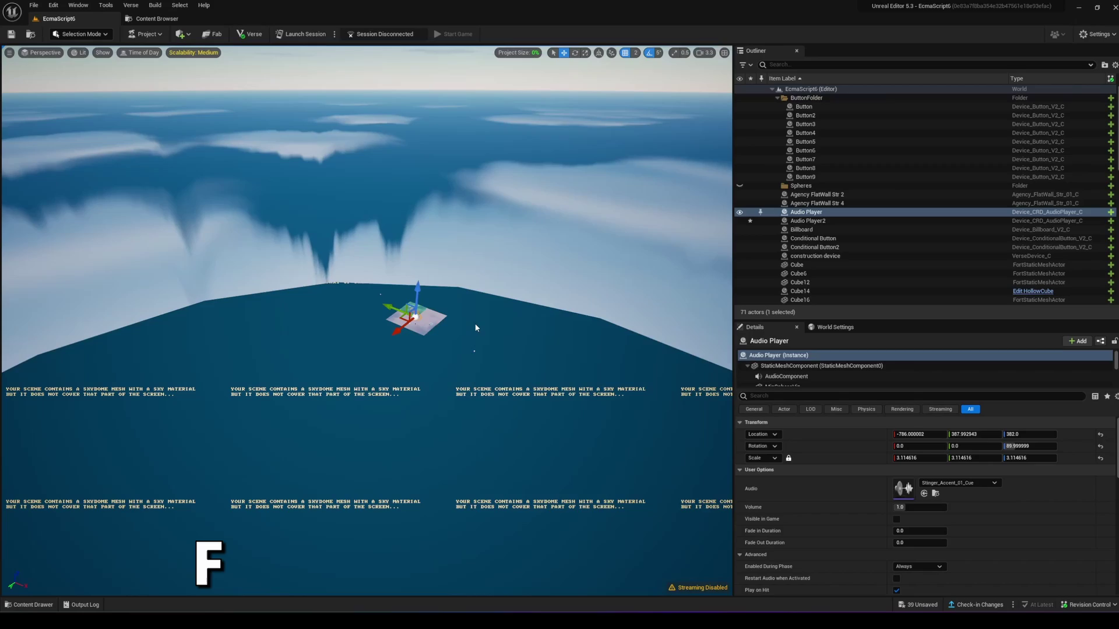
key("f")
key("s")
right_click_drag(475, 324, 419, 274)
scroll(475, 291, "down", 2)
key("w")
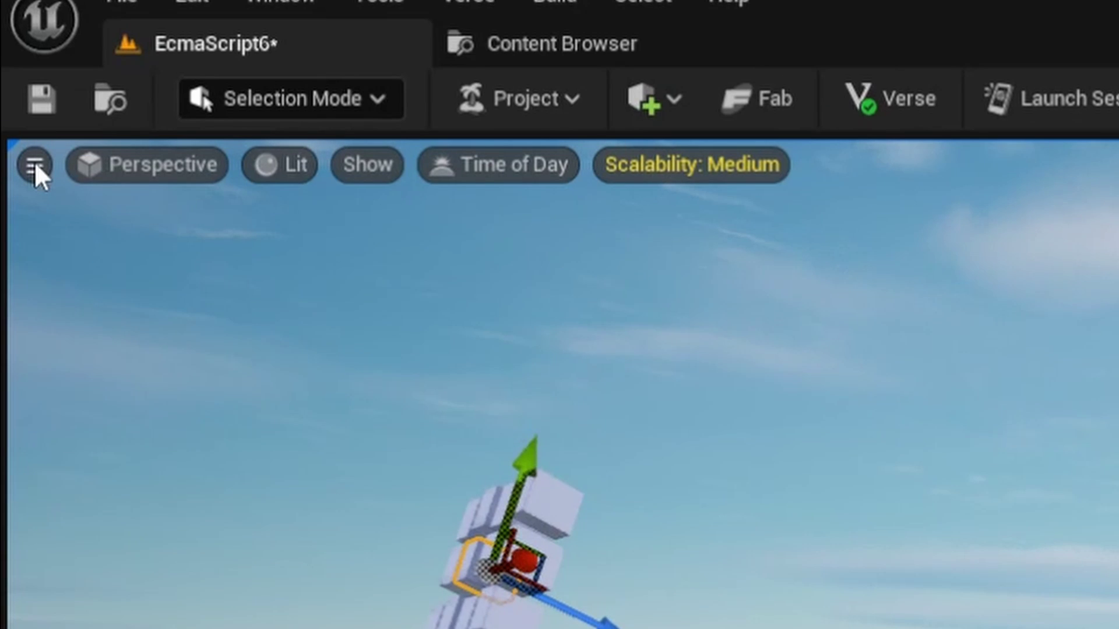
Step: Store the current viewport location and orientation as Bookmark 0
left_click(35, 167)
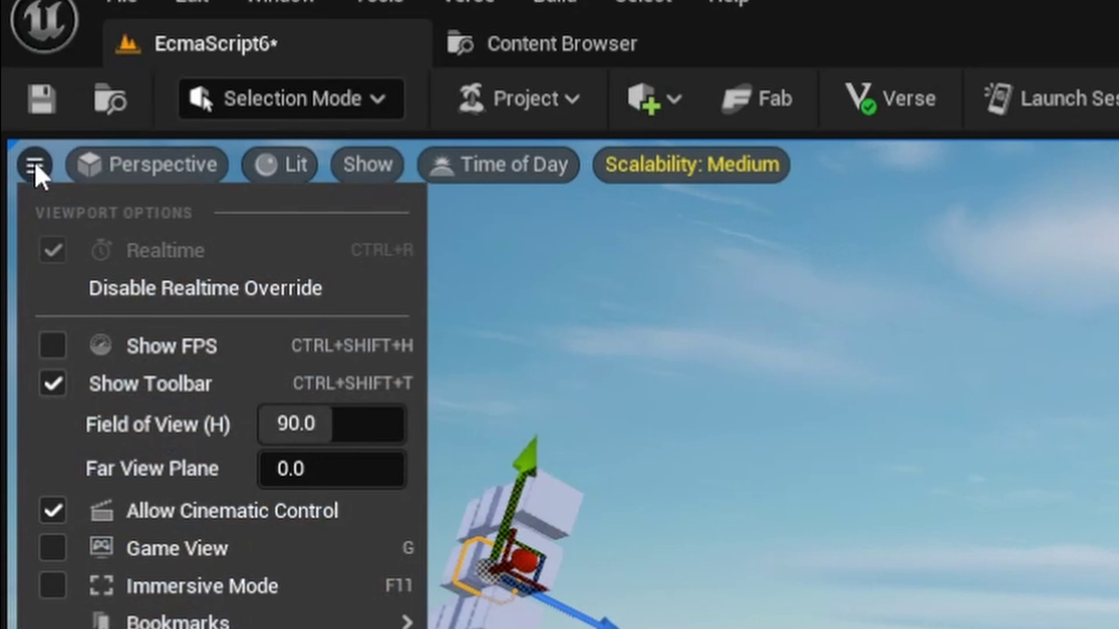
mouse_move(259, 621)
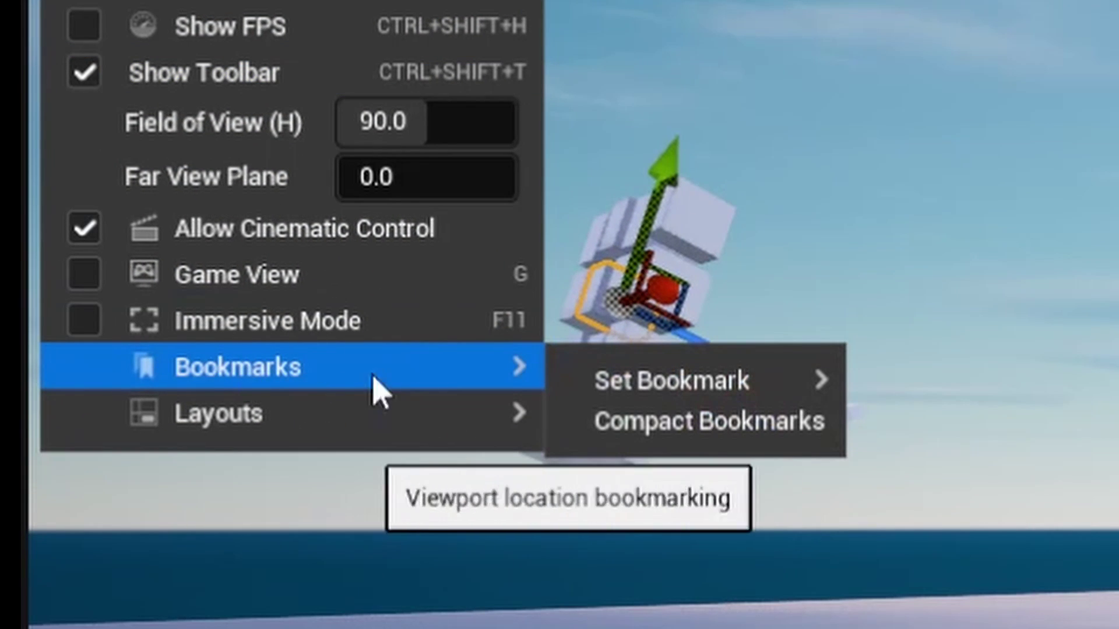
mouse_move(647, 378)
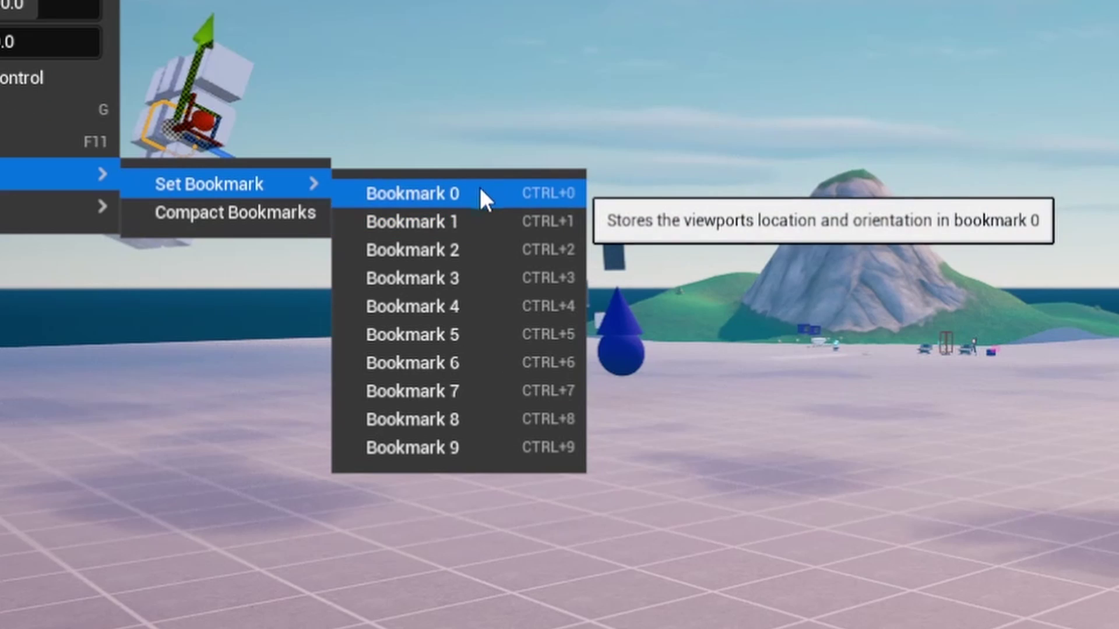
left_click(479, 186)
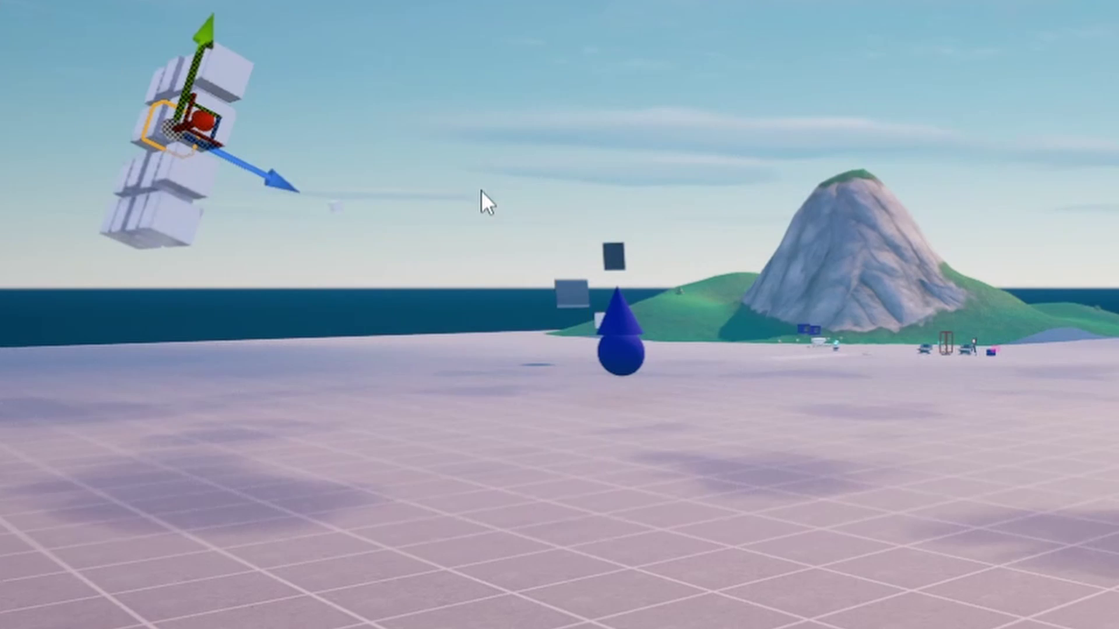
Step: Fly the camera away over the grassy hill and jump back to the view stored in Bookmark 0
key("w")
scroll(335, 271, "up", 5)
mouse_move(335, 271)
right_mouse_down()
mouse_move(335, 315)
mouse_move(373, 271)
mouse_move(335, 271)
right_mouse_up()
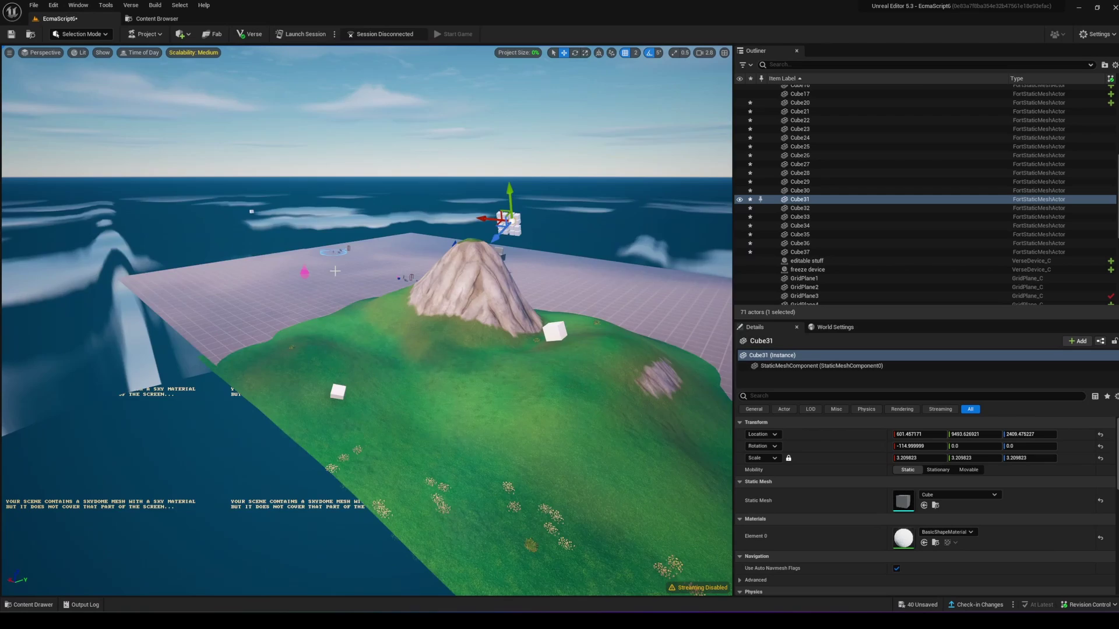
key("0")
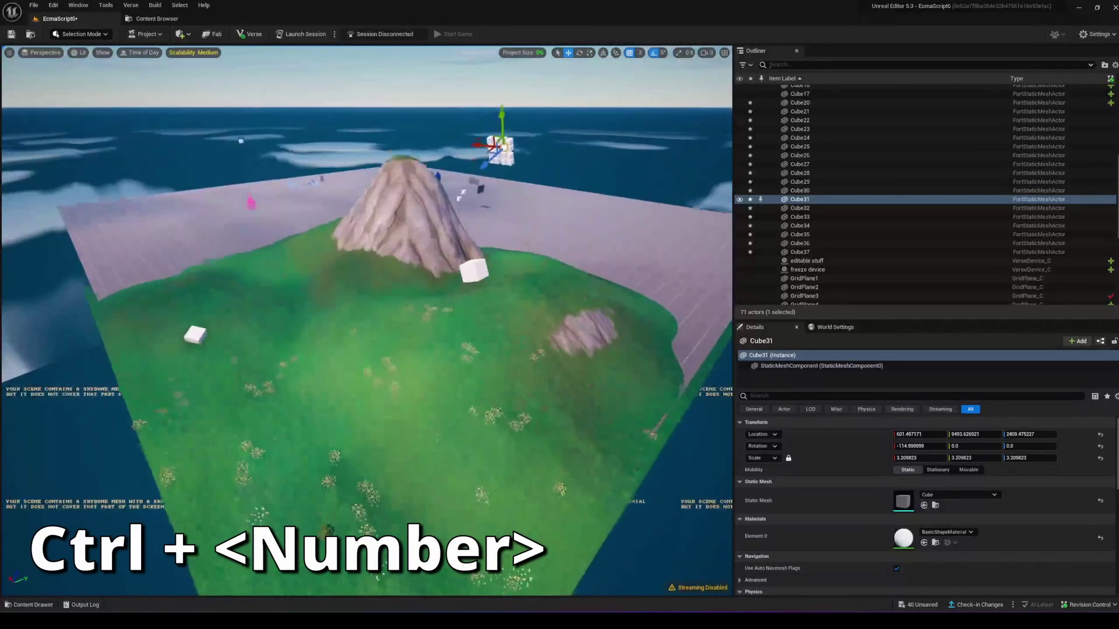
Step: Jump from the distant overview of the island to the view in Bookmark 1, and back out to Bookmark 2
mouse_move(407, 300)
right_mouse_down()
mouse_move(344, 263)
mouse_move(415, 297)
right_mouse_up()
key("s")
key("w")
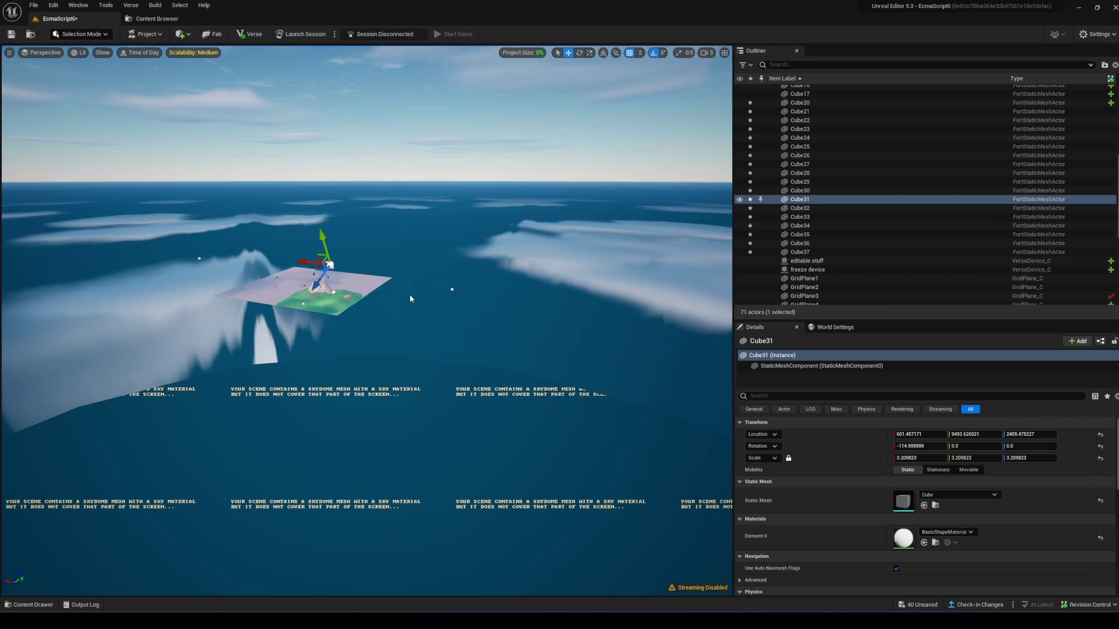
key("1")
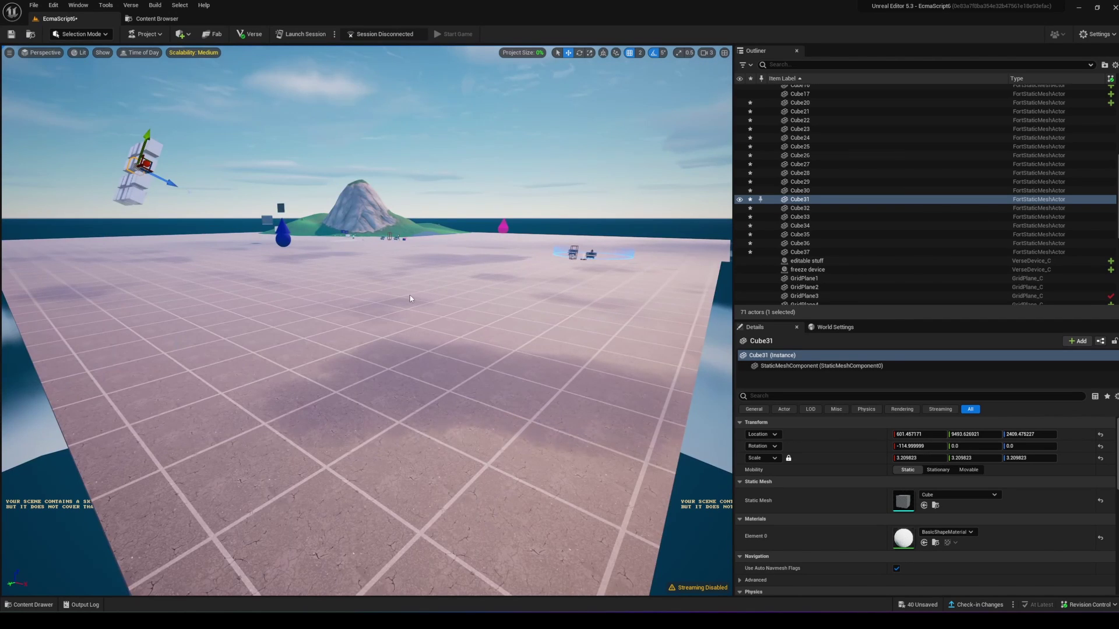
key("2")
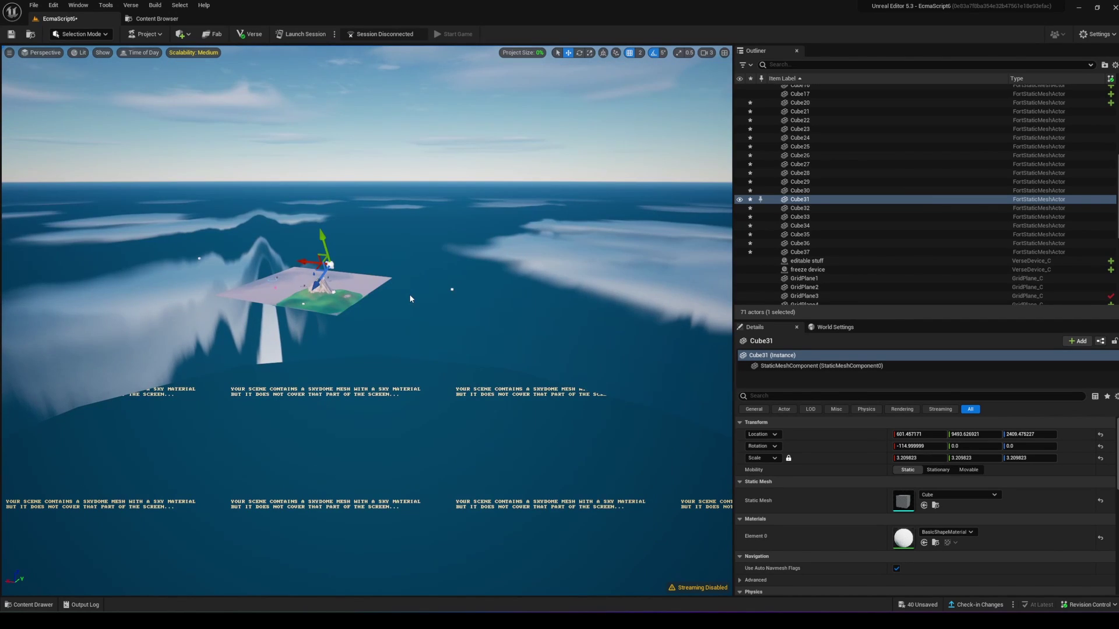
right_click_drag(409, 293, 373, 219)
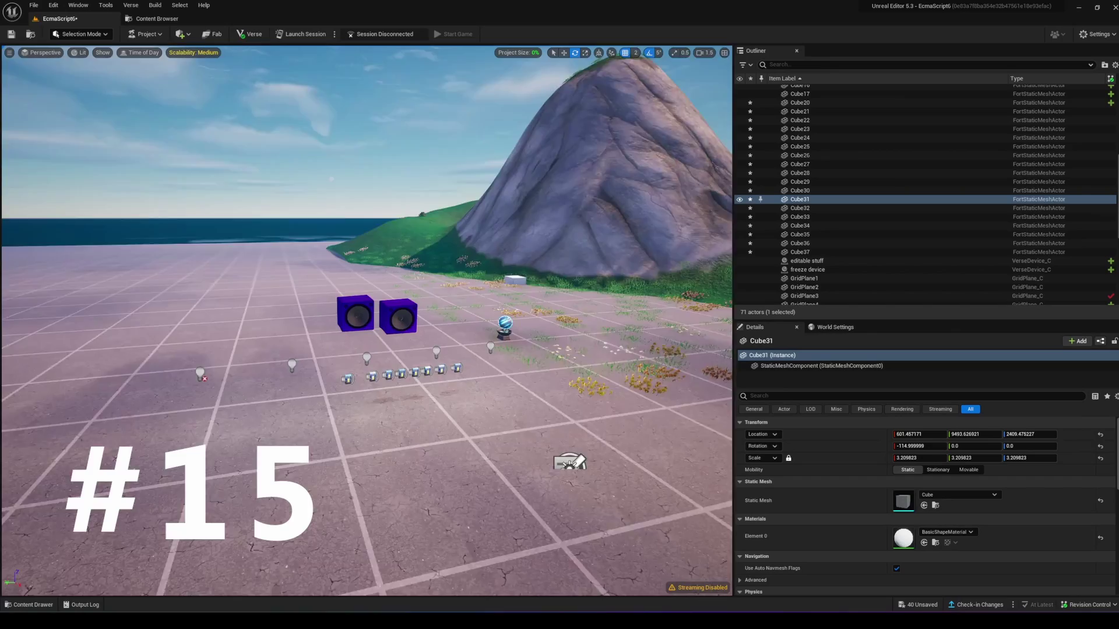
Step: Toggle Game View while looking at the light and device icons near the audio players
right_click_drag(367, 320, 419, 361)
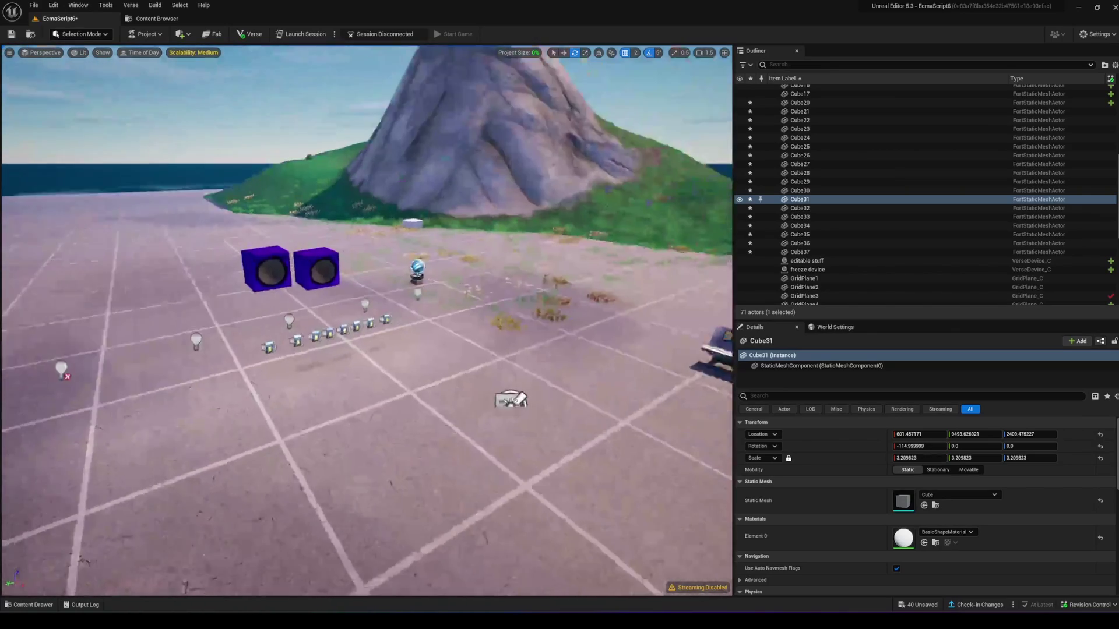
key("g")
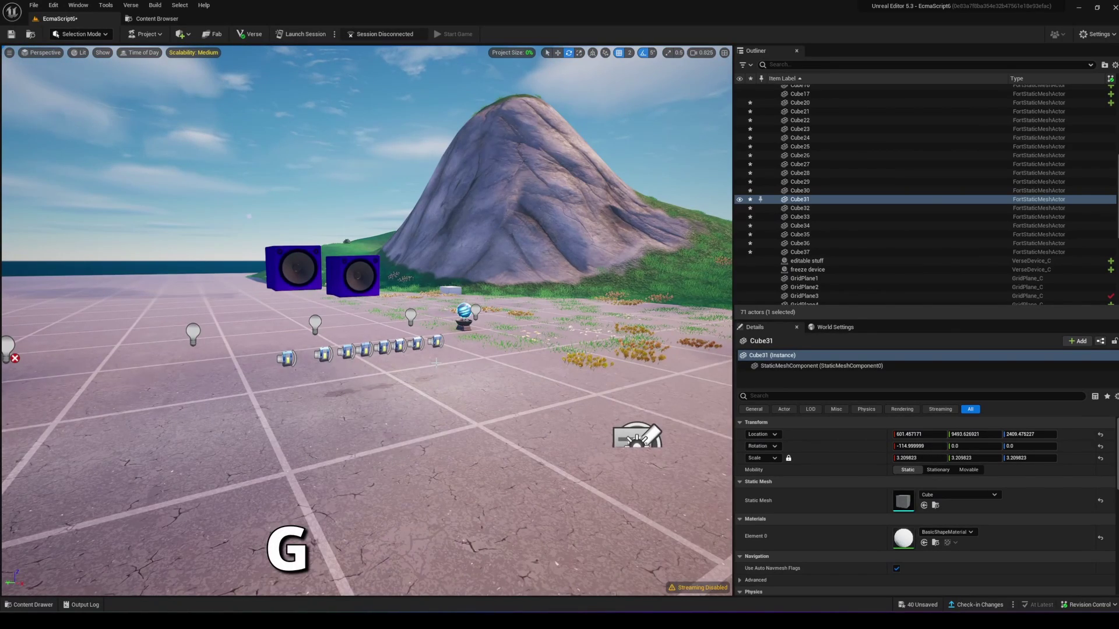
right_click_drag(440, 330, 475, 335)
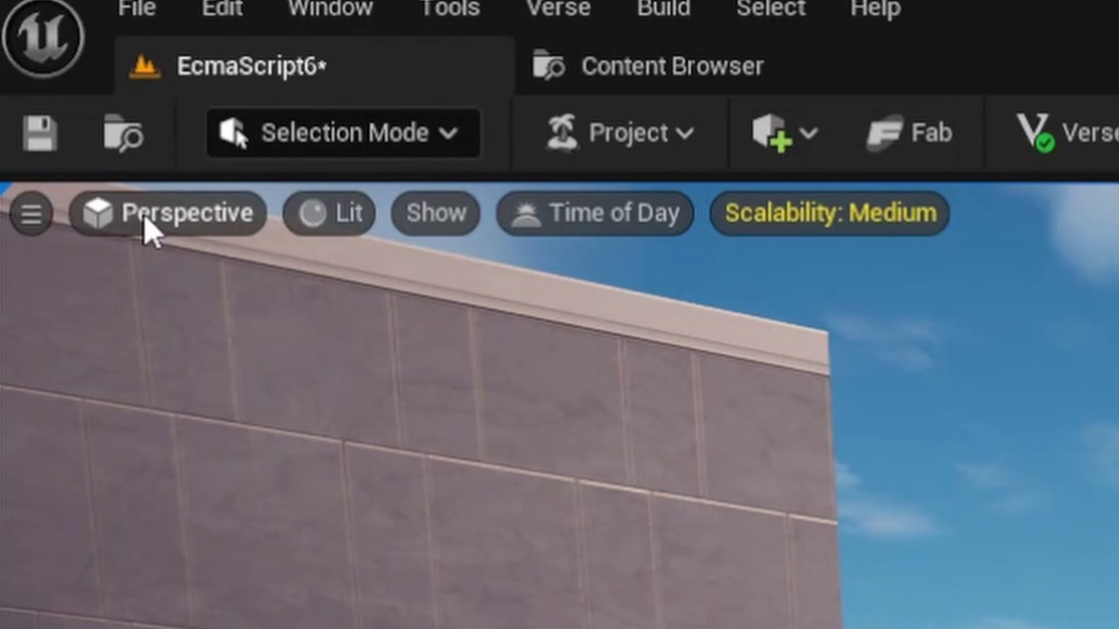
Step: Switch the viewport to the Left orthographic view, look across the level, and return to Perspective
left_click(148, 230)
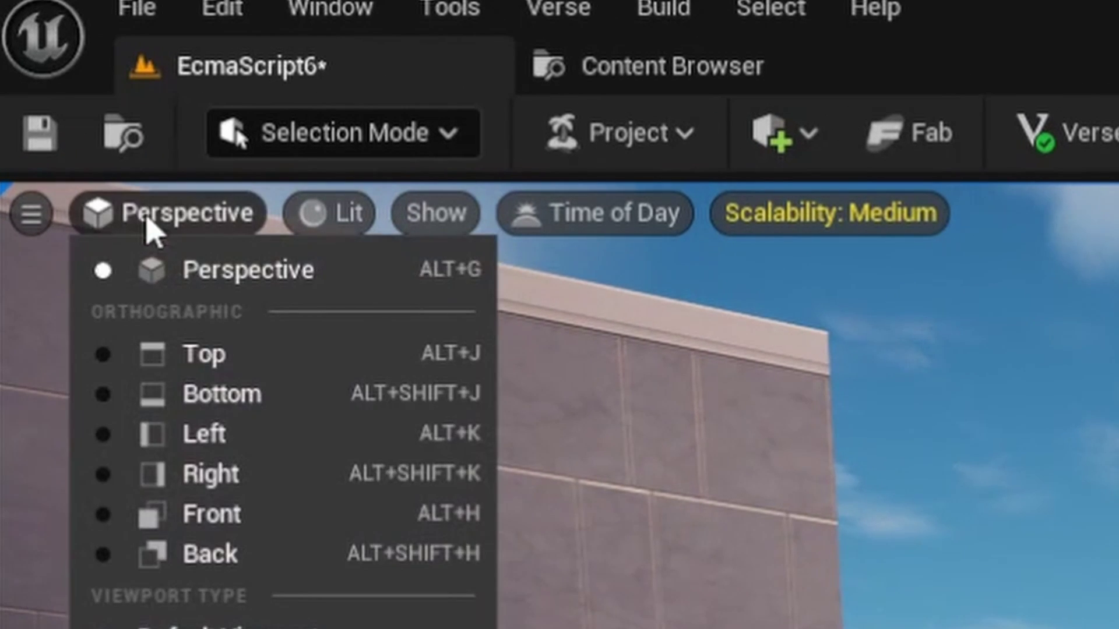
mouse_move(92, 222)
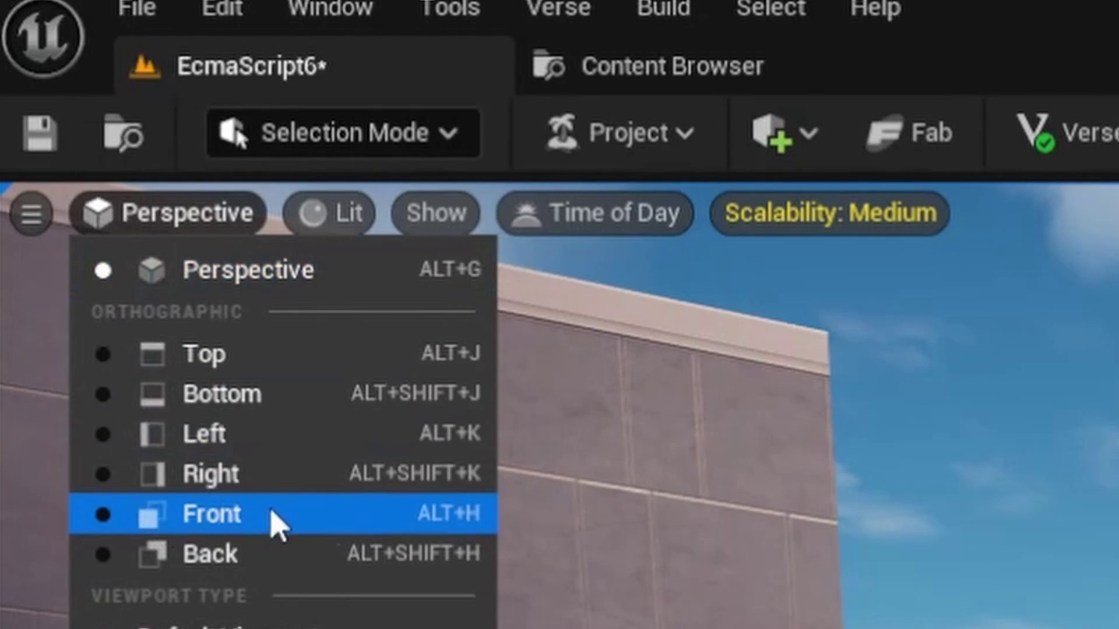
left_click(272, 445)
right_click_drag(389, 345, 194, 324)
right_click_drag(366, 328, 567, 332)
left_click(30, 52)
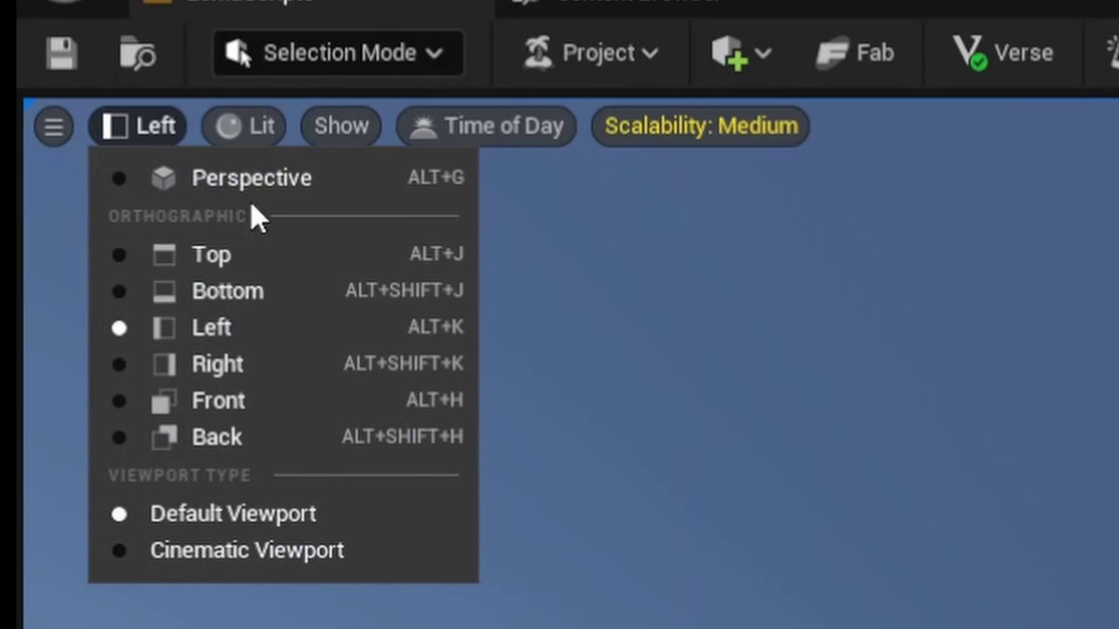
left_click(256, 179)
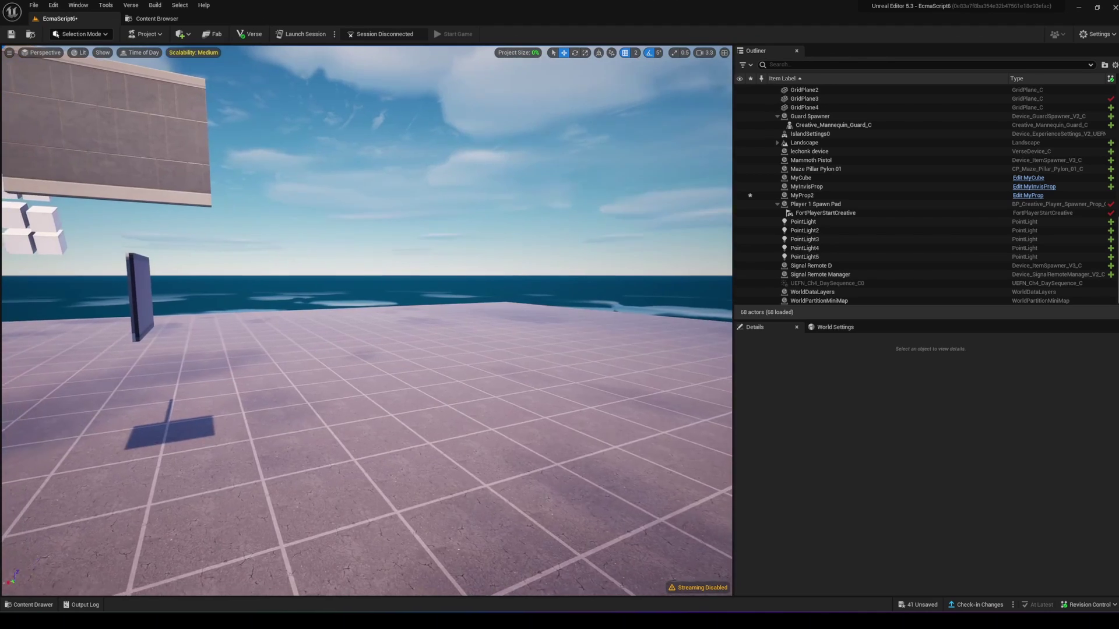
Step: Switch the viewport from Perspective to the Front orthographic view with the line-drawing gesture
scroll(154, 214, "down", 1)
mouse_move(154, 214)
right_mouse_down()
mouse_move(138, 207)
mouse_move(154, 239)
mouse_move(153, 198)
mouse_move(154, 214)
right_mouse_up()
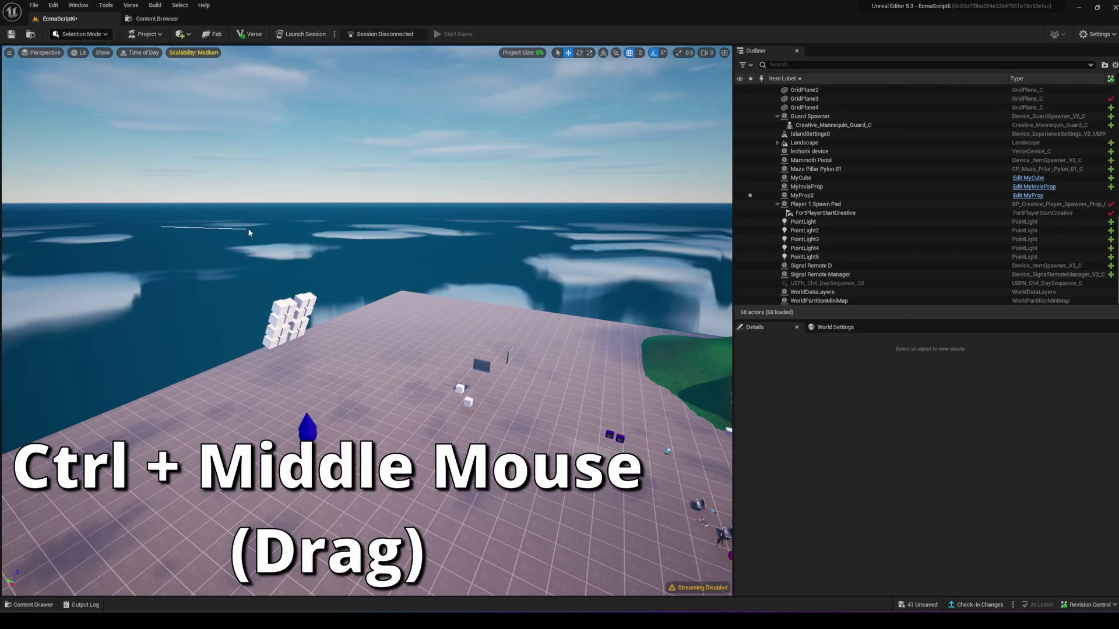
middle_click_drag(359, 227, 614, 222, "ctrl")
right_click_drag(577, 282, 456, 264)
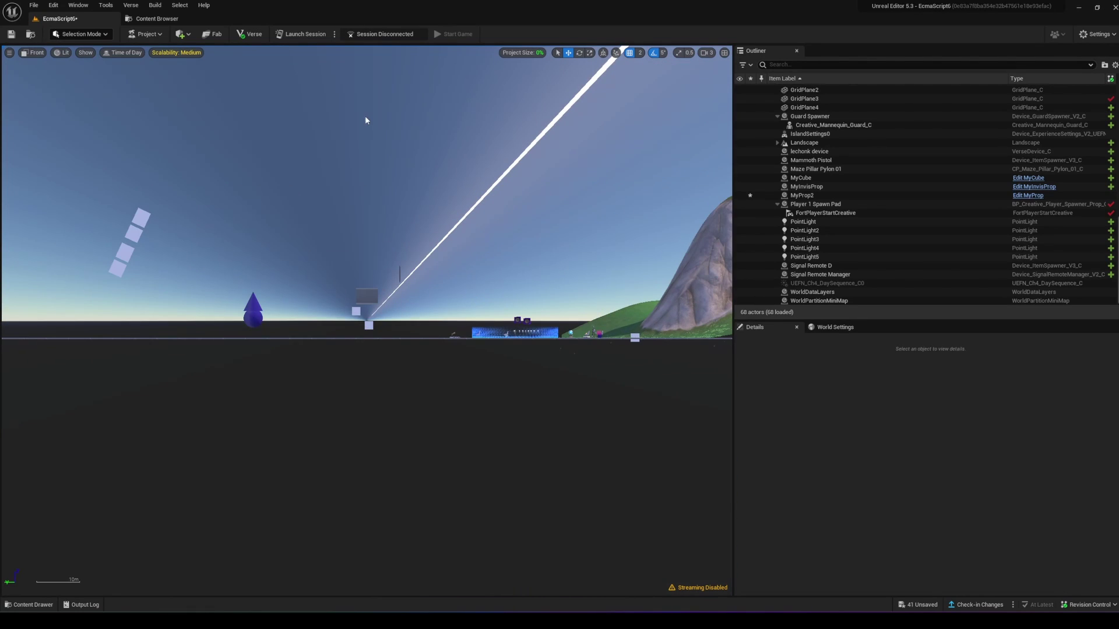
Step: Switch the viewport to the Bottom orthographic view and on to the Top view with vertical line gestures
middle_click_drag(365, 117, 357, 356, "ctrl")
right_click_drag(430, 348, 256, 163)
scroll(331, 237, "down", 2)
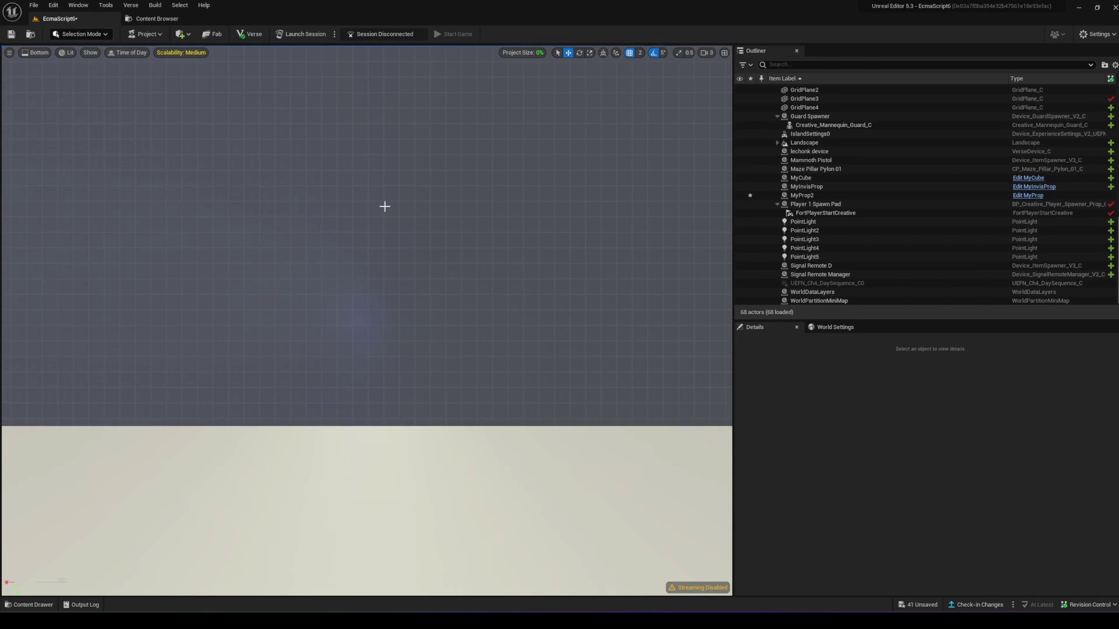
right_click_drag(387, 219, 415, 419)
middle_click_drag(411, 380, 412, 182, "ctrl")
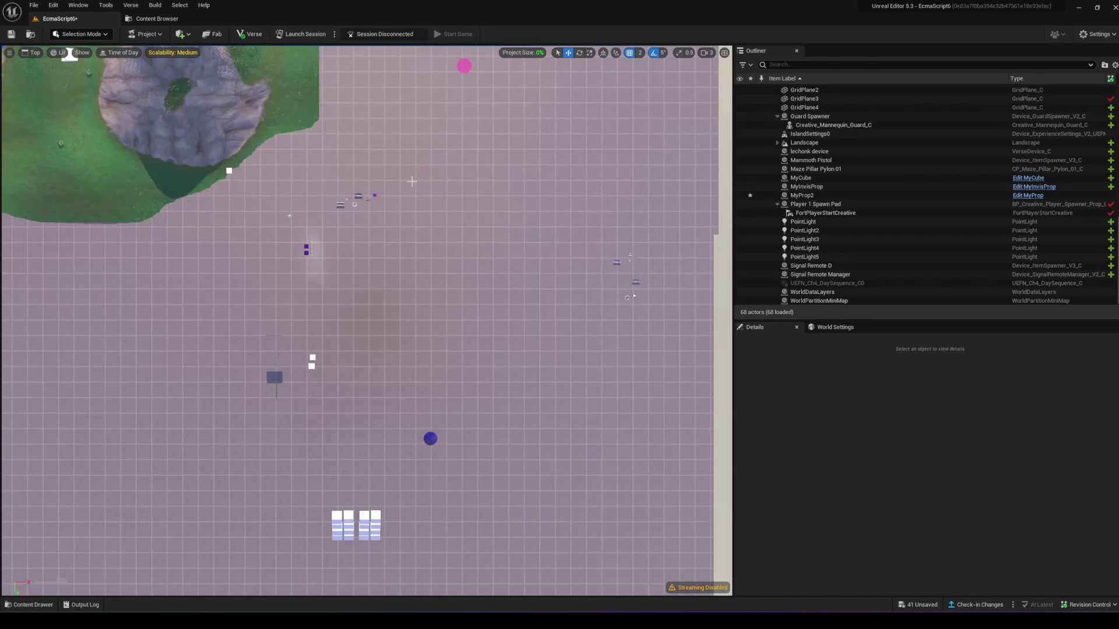
right_click_drag(435, 290, 500, 383)
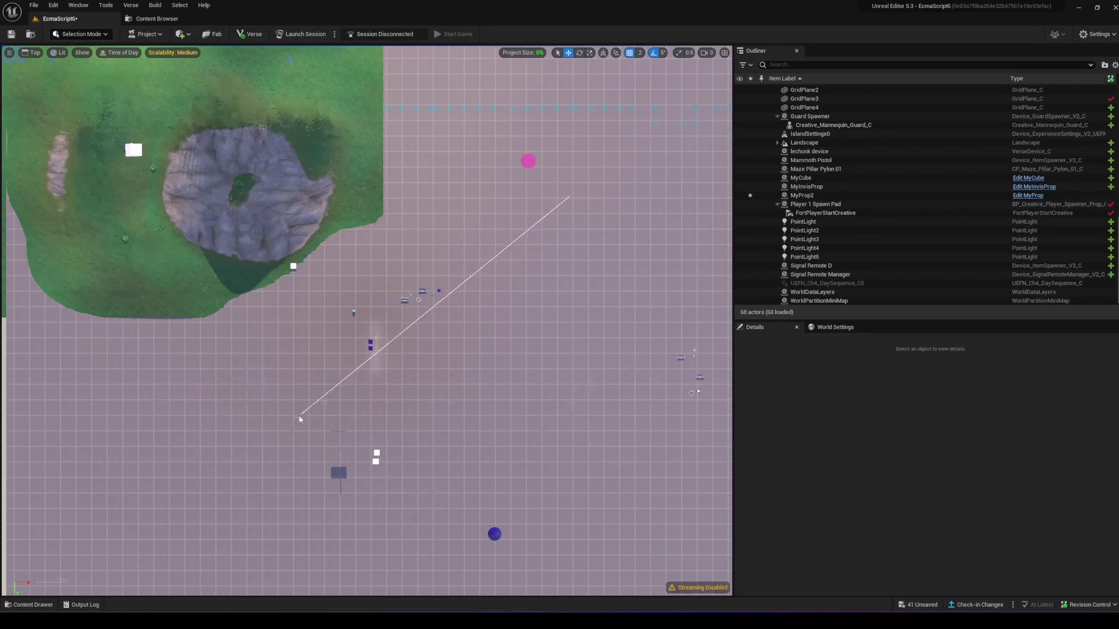
Step: Return the viewport from the Top view to Perspective with a diagonal line gesture, and look around the island
middle_click_drag(299, 417, 294, 422, "ctrl")
key("w")
right_click_drag(410, 408, 577, 387)
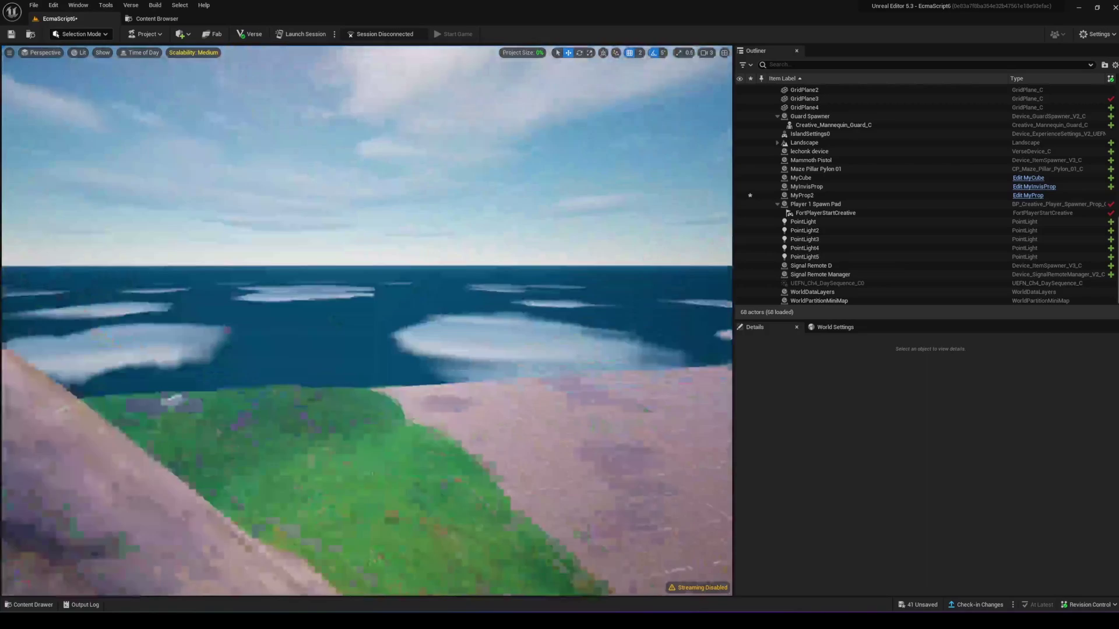
right_click_drag(373, 443, 373, 431)
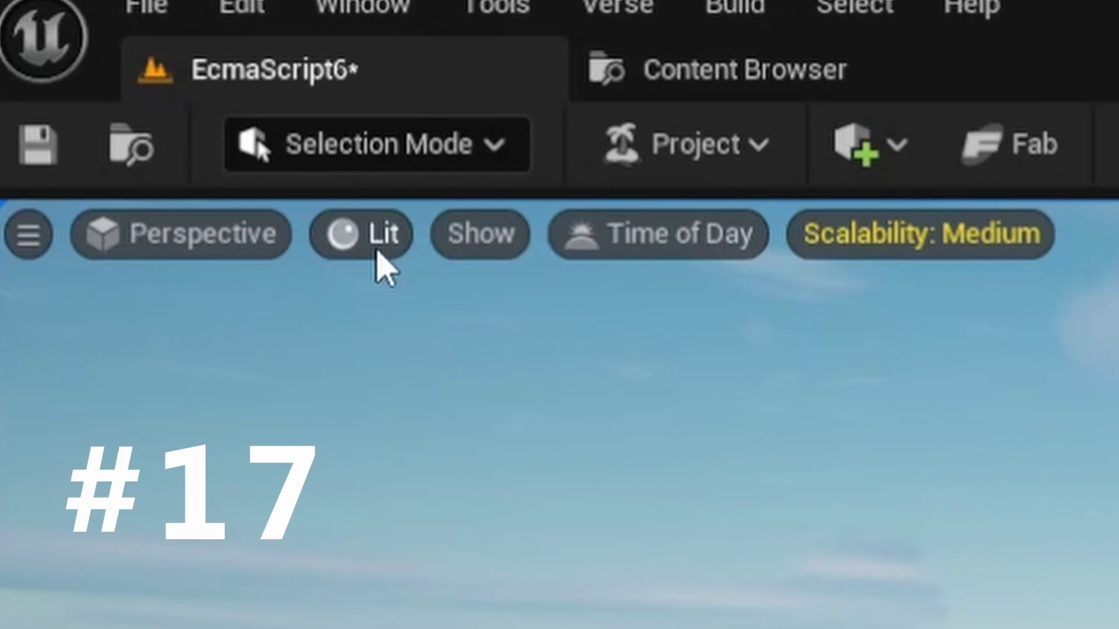
Step: Switch the viewport's view mode from Lit to Unlit and look around the level
left_click(81, 53)
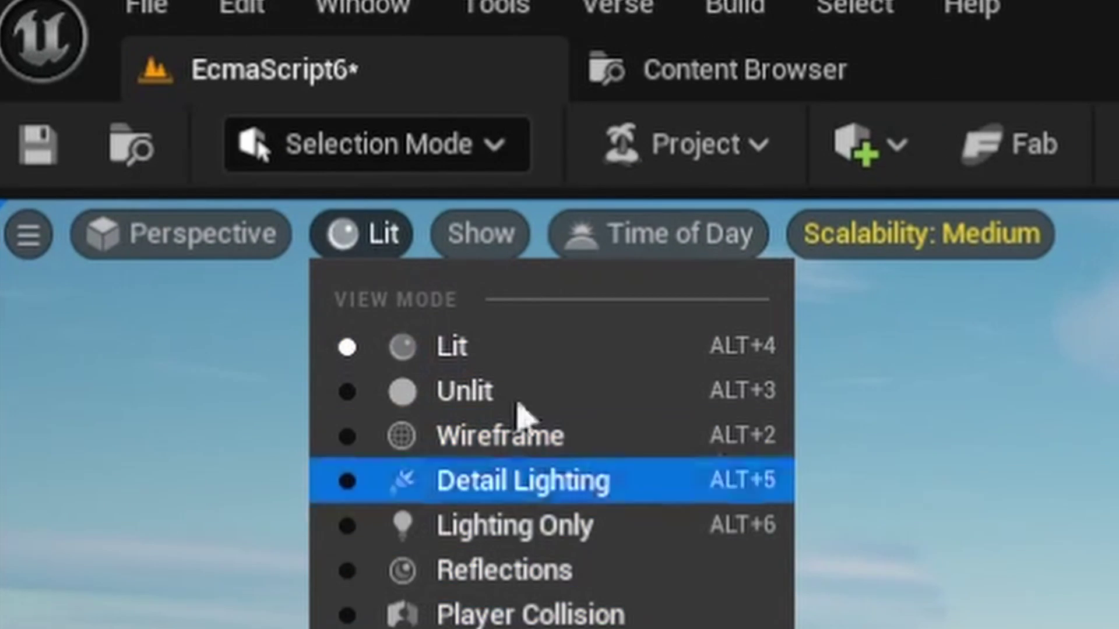
left_click(495, 392)
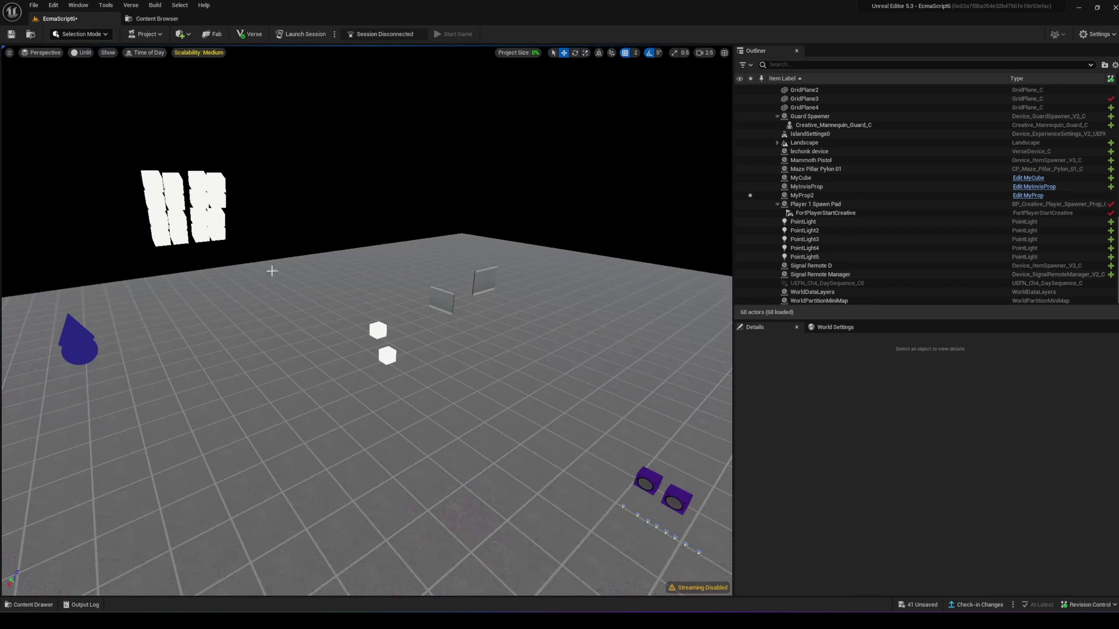
right_click_drag(353, 220, 408, 257)
right_click_drag(231, 180, 193, 212)
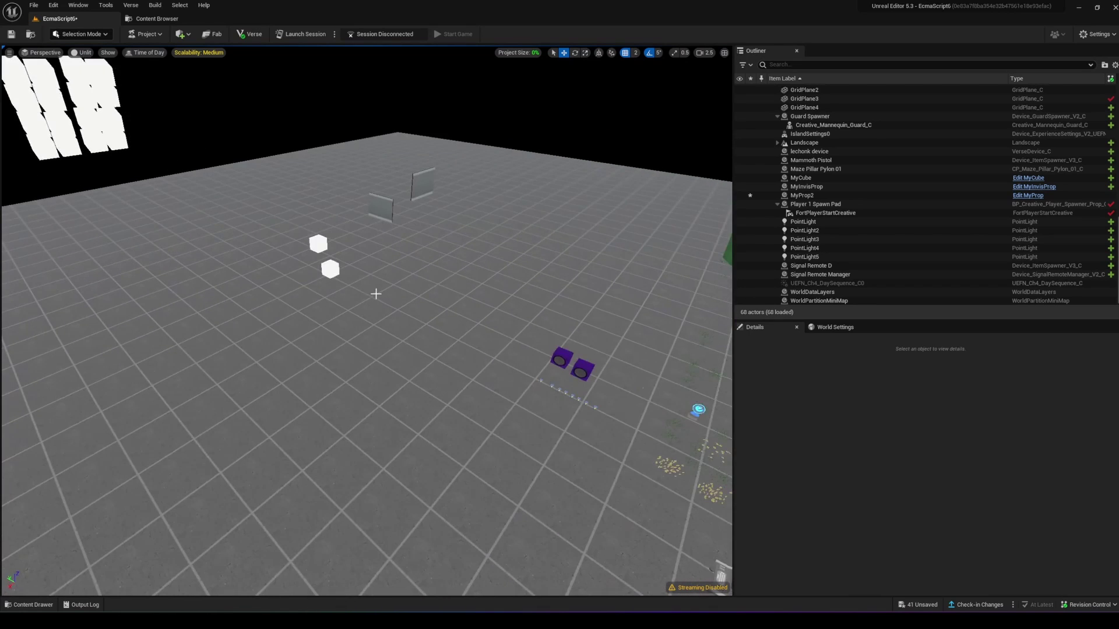
right_click_drag(376, 294, 362, 209)
Step: Switch the viewport to the Wireframe view mode and look across the scene
left_click(80, 53)
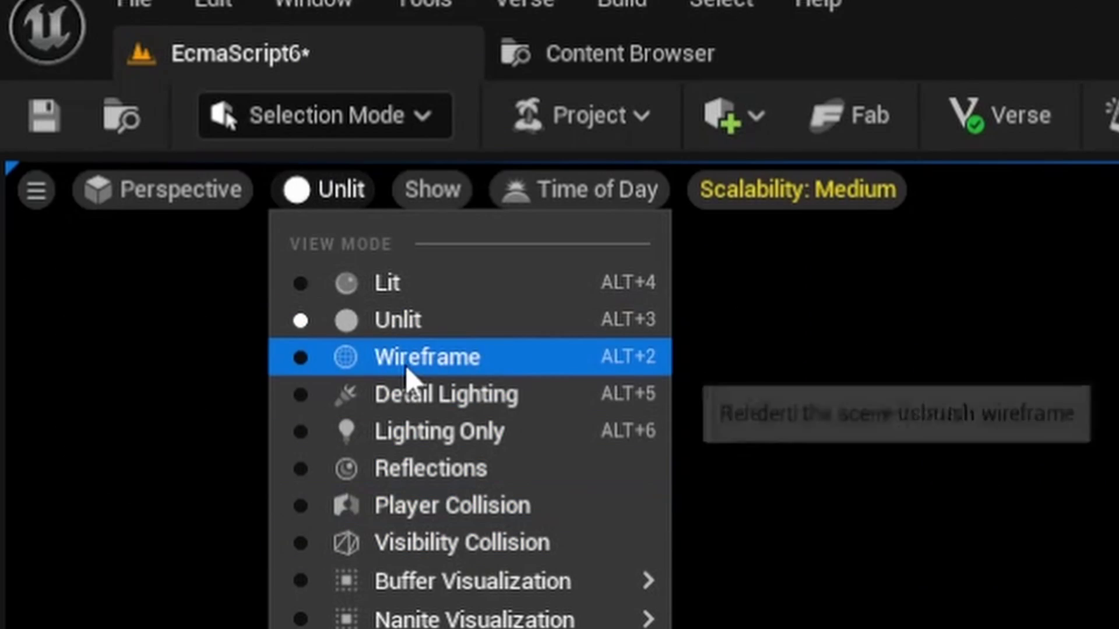
left_click(407, 357)
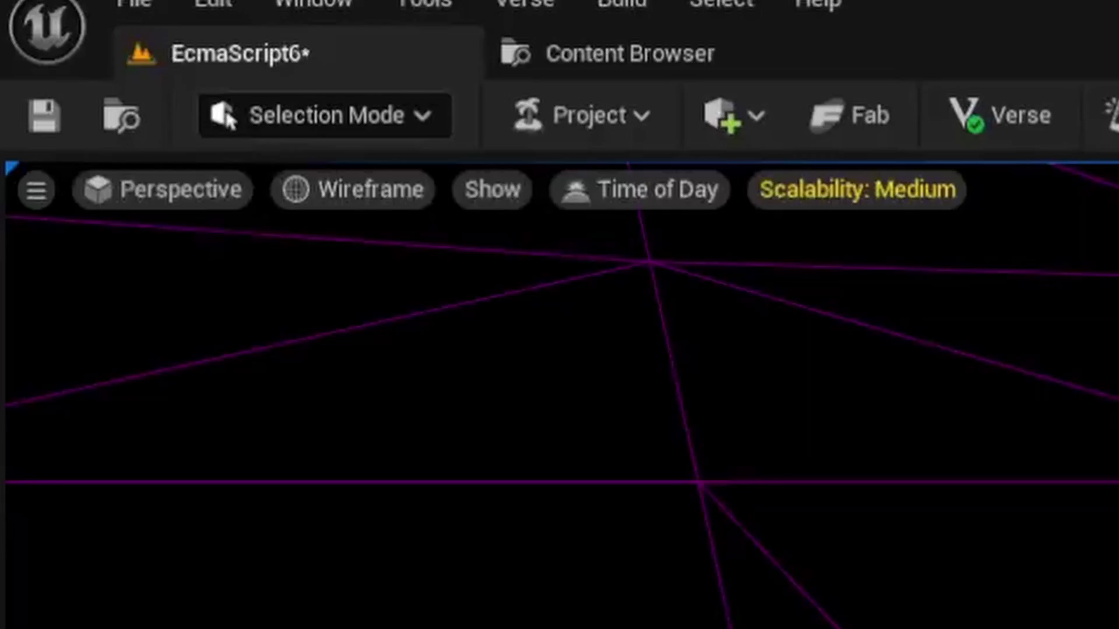
key("w")
right_click_drag(367, 320, 367, 186)
scroll(373, 350, "down", 1)
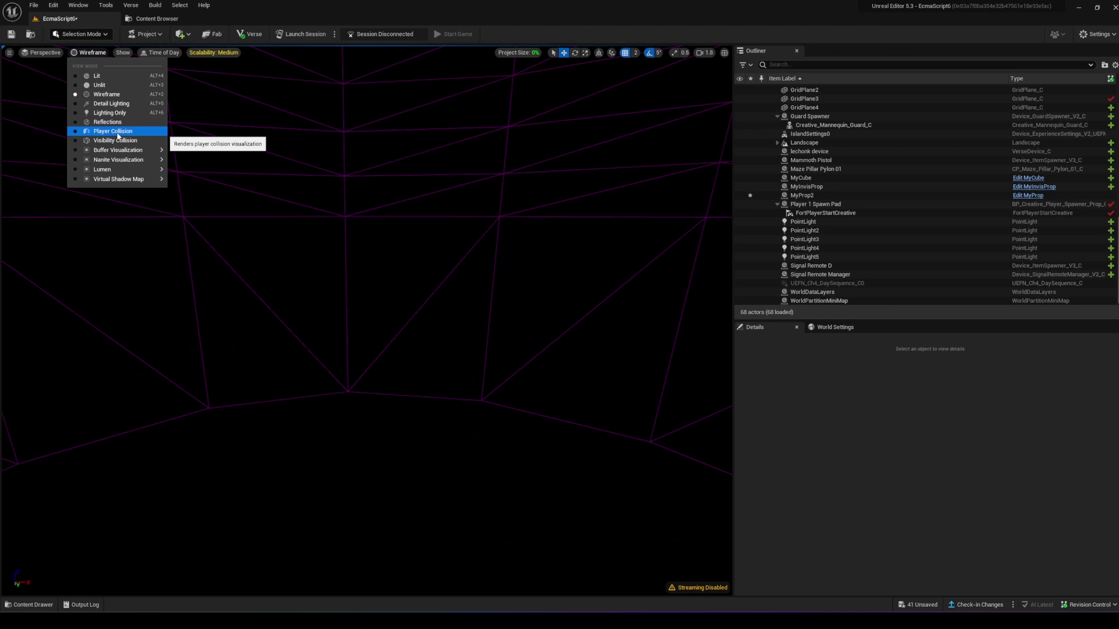
Step: Switch the viewport to the Player Collision view mode and inspect the collision shapes of the walls and props
left_click(117, 135)
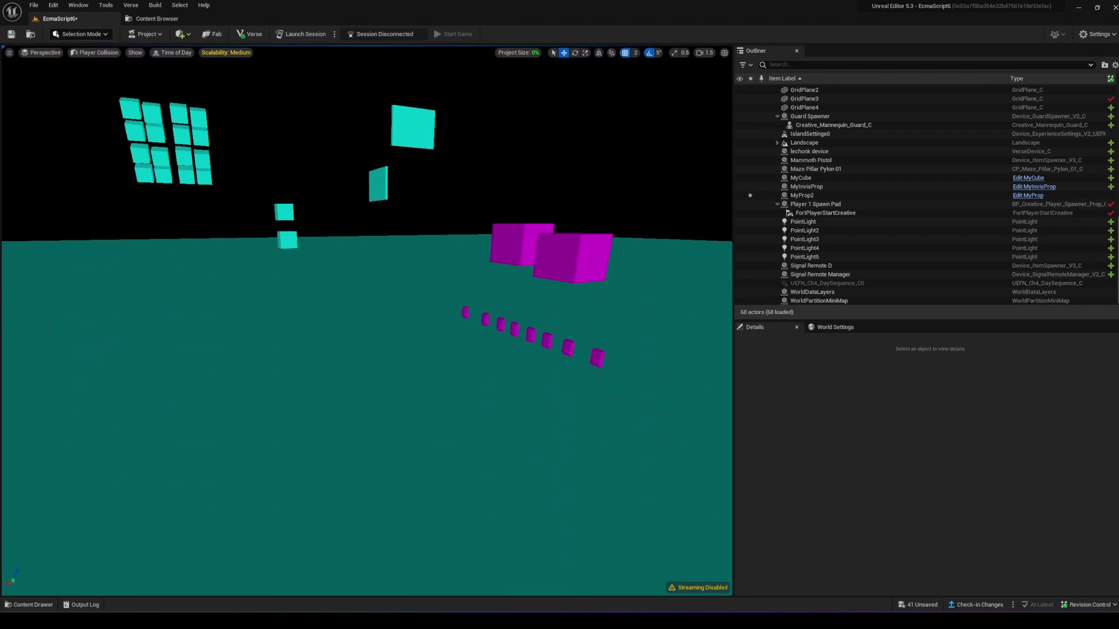
key("w")
right_click_drag(368, 274, 454, 268)
scroll(368, 274, "down", 1)
right_click_drag(297, 232, 297, 232)
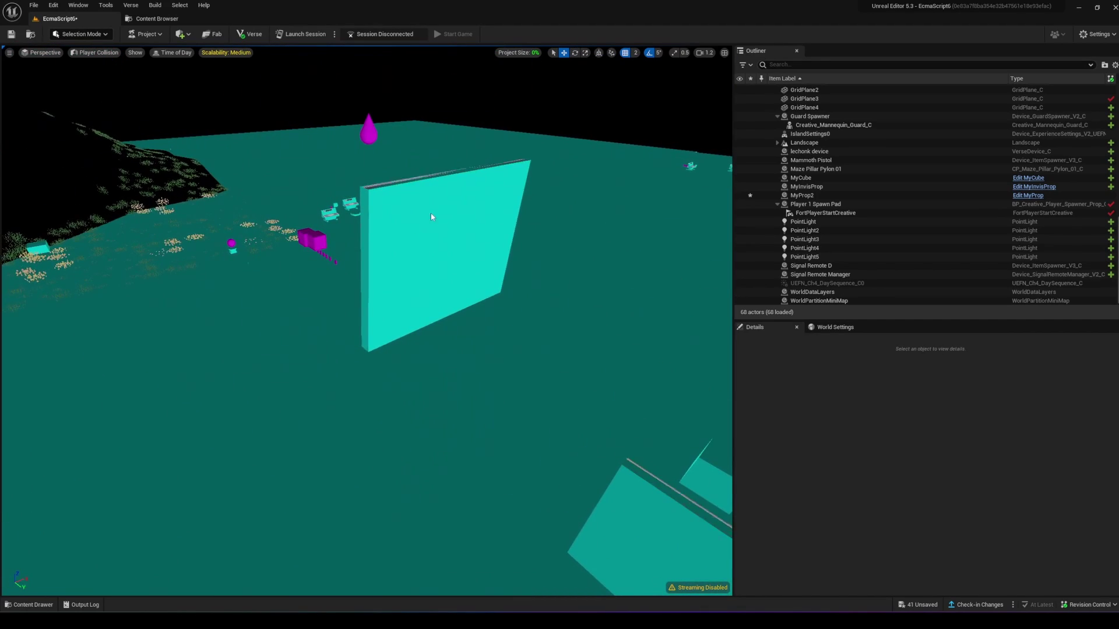
right_click_drag(430, 217, 431, 218)
key("s")
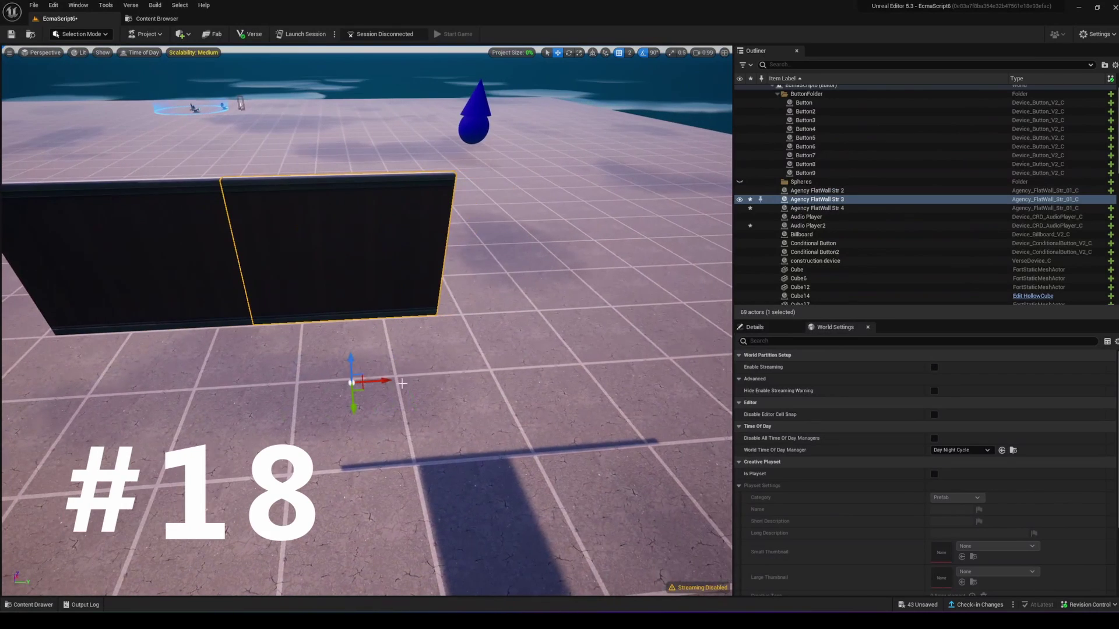
Step: Duplicate the end wall panel twice along the row and once upward, with the camera following each copy
right_click_drag(408, 383, 400, 383)
left_click_drag(322, 386, 384, 378, "alt+shift")
mouse_move(383, 379)
right_mouse_down()
mouse_move(364, 376)
mouse_move(383, 372)
right_mouse_up()
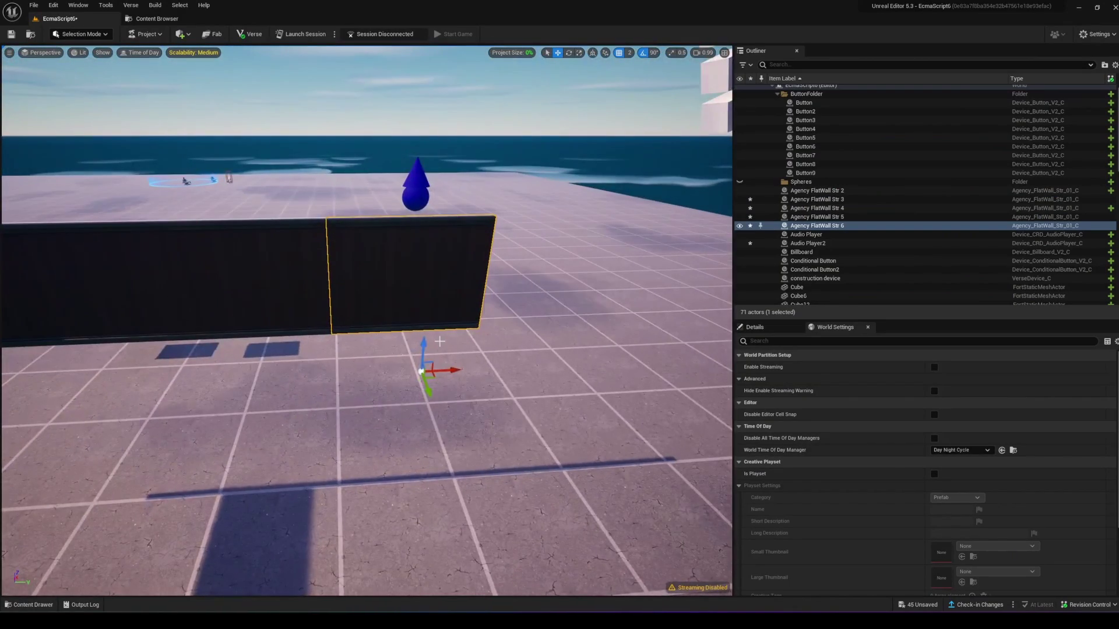
left_click_drag(422, 348, 422, 248, "alt+shift")
Step: Try to move the stacked wall panel out of line with the row and undo the change
key("d")
right_click_drag(422, 248, 320, 282)
key("d")
key("e")
left_click_drag(281, 310, 324, 391)
key("ctrl+z")
key("ctrl+z")
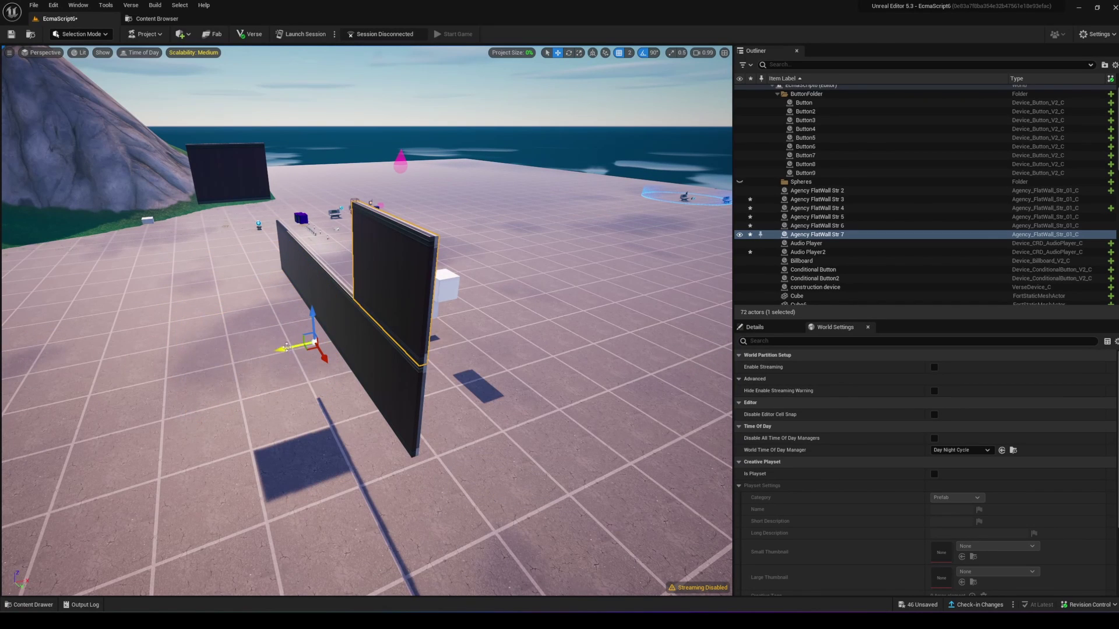
Step: Turn off grid snapping and place the upper wall panel flat, beside the wall row
key("a")
right_click_drag(430, 339, 440, 318)
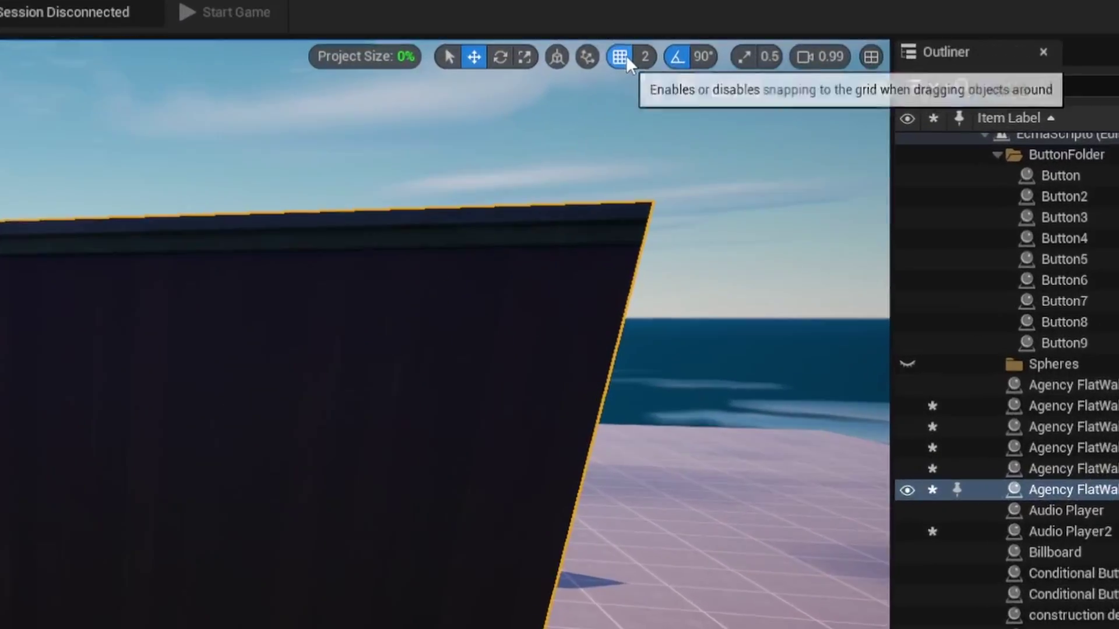
left_click(634, 65)
right_click_drag(367, 321, 335, 324)
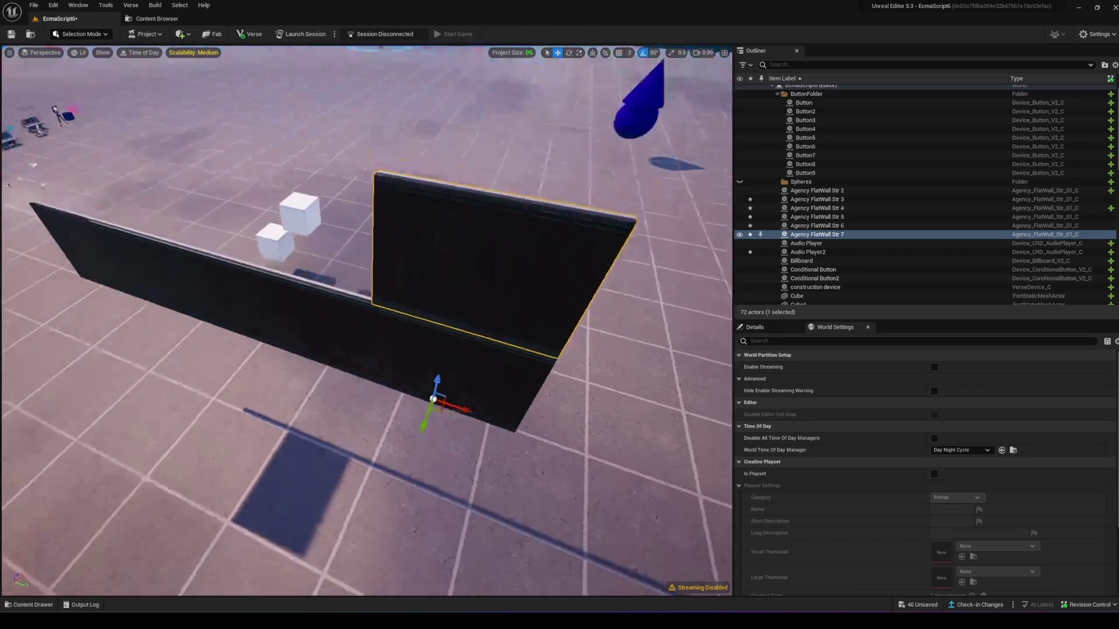
left_click_drag(390, 327, 302, 284)
left_click_drag(287, 242, 282, 243)
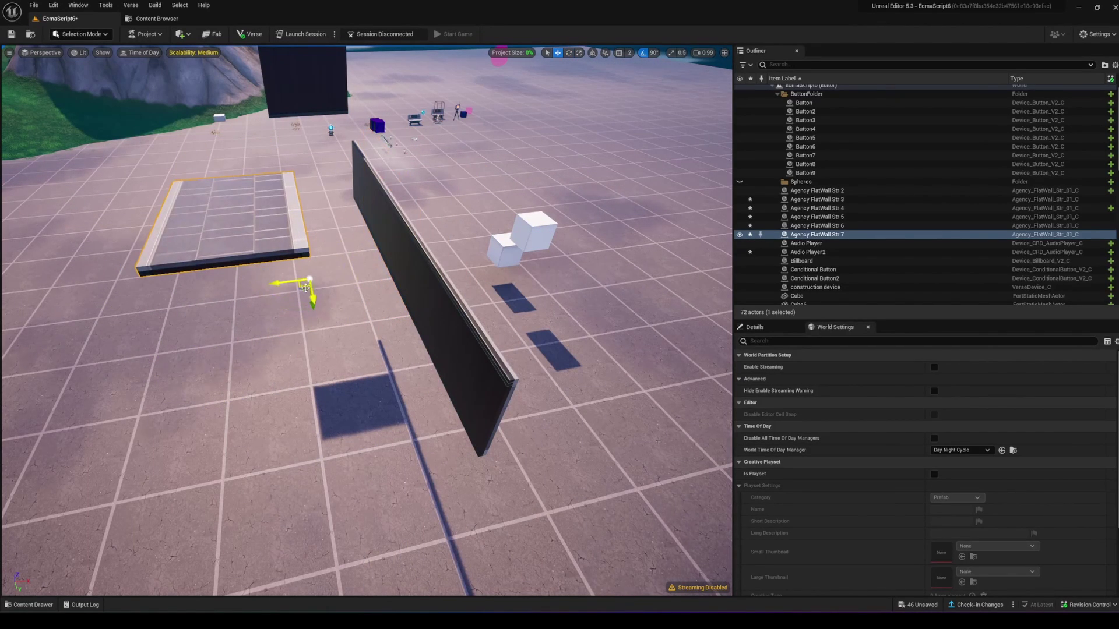
Step: Move the flat wall panel freely across the floor toward the wall row
mouse_move(305, 288)
right_mouse_down()
mouse_move(314, 303)
mouse_move(300, 287)
right_mouse_up()
left_click_drag(294, 286, 418, 324)
right_click_drag(417, 324, 412, 303)
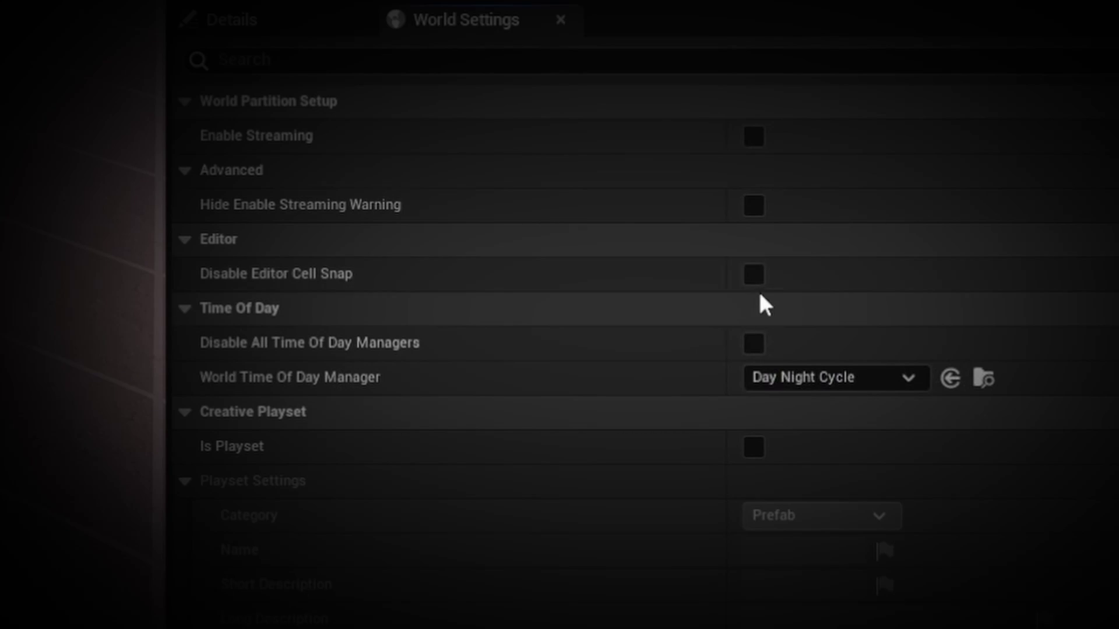
Step: Turn on Disable Editor Cell Snap in the World Settings
left_click(758, 278)
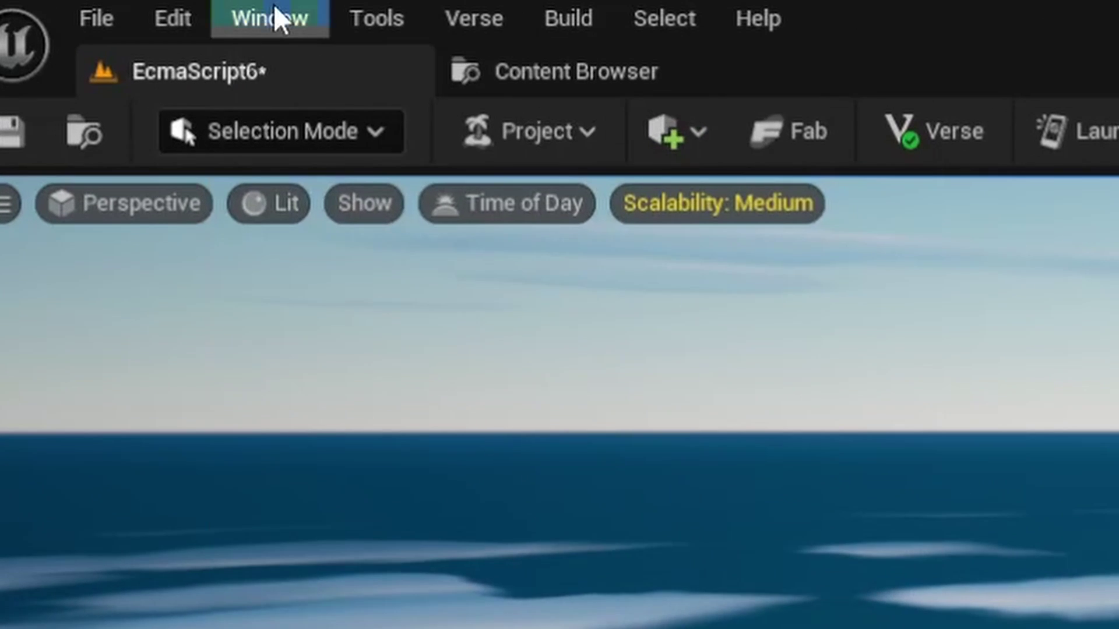
left_click(78, 5)
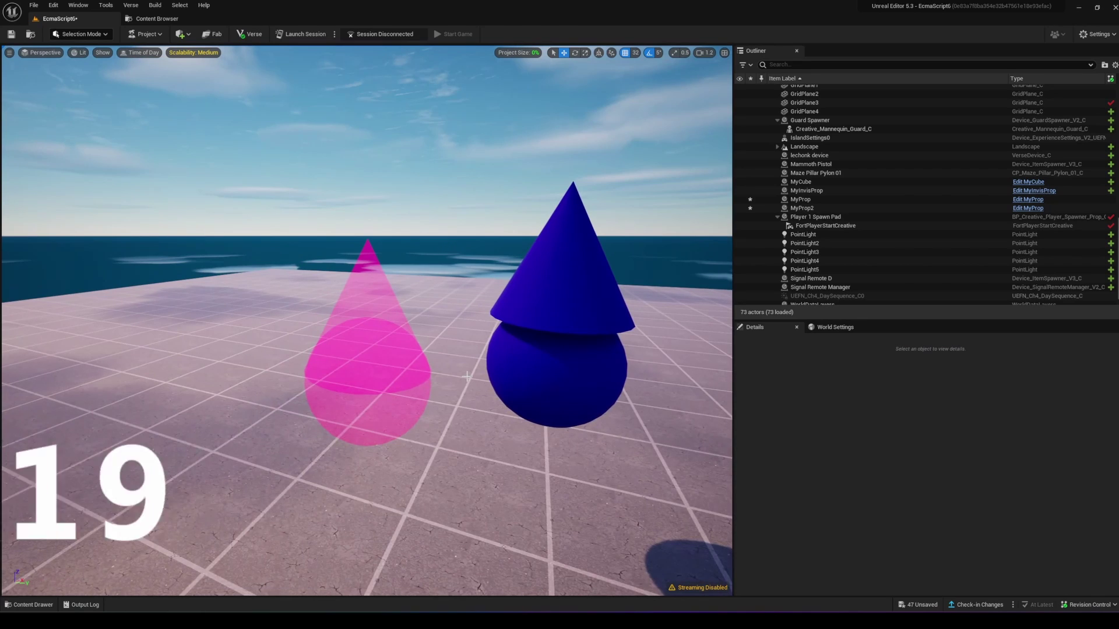
Step: Select the blue MyProp and try to select the translucent pink prop beside it
left_click(539, 308)
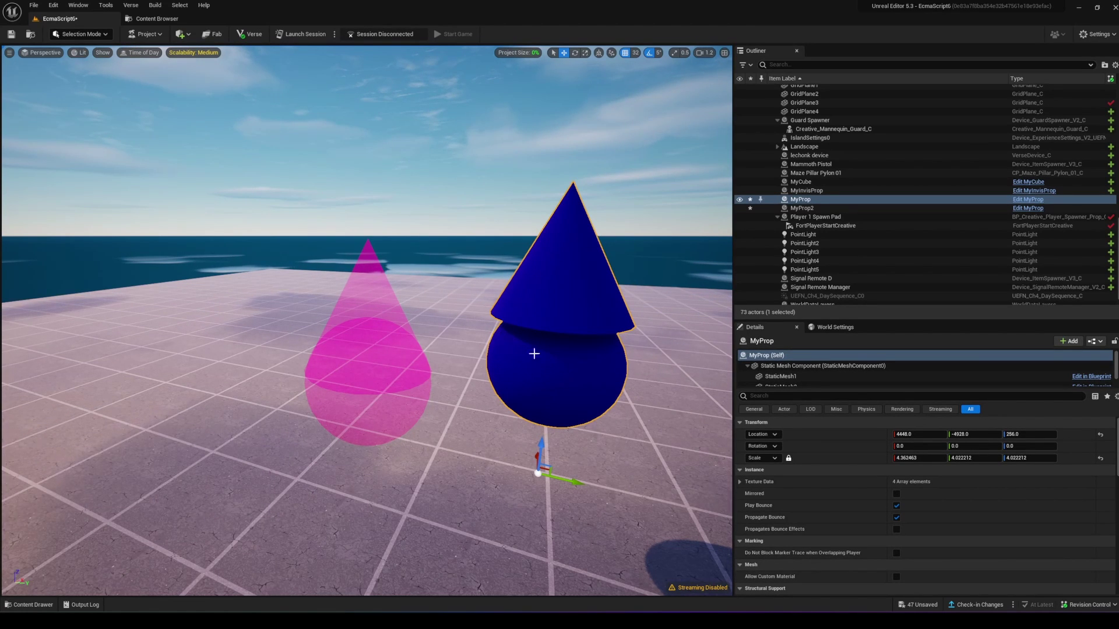
left_click(368, 361)
right_click_drag(367, 362, 368, 314)
key("q")
scroll(367, 317, "down", 3)
key("e")
key("w")
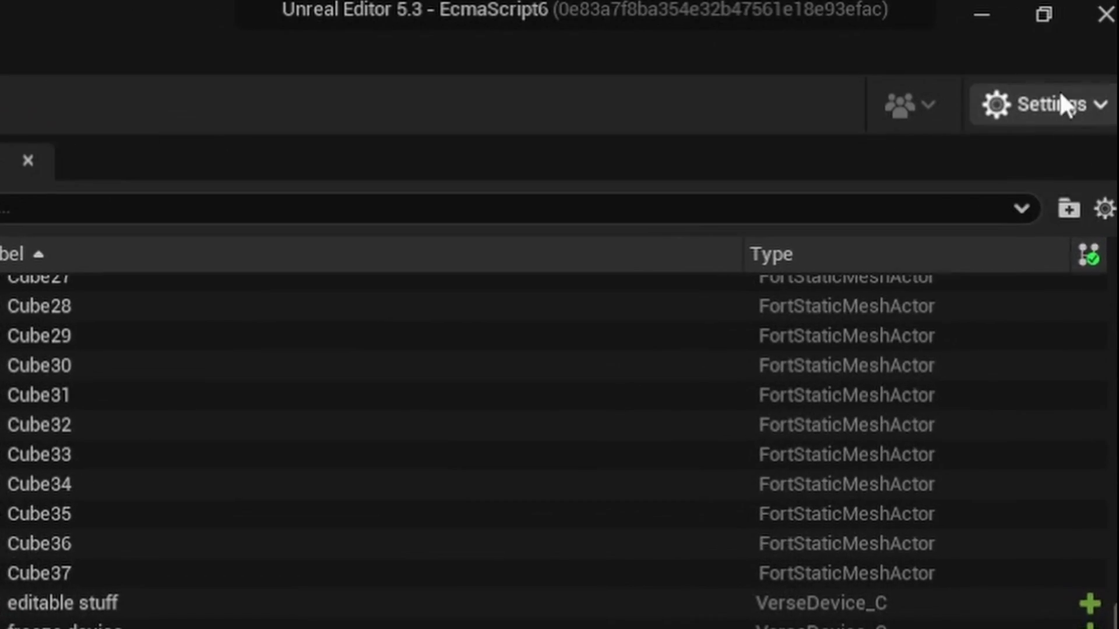
Step: Enable Allow Translucent Selection, and select the translucent pink prop and move it along the Y axis
left_click(1095, 34)
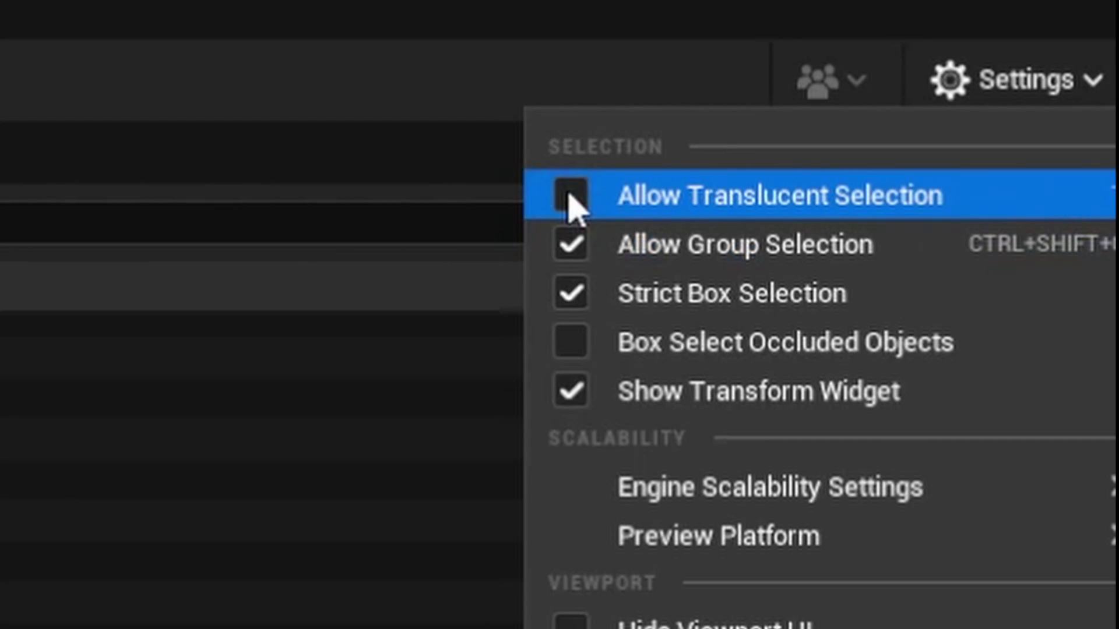
left_click(363, 177)
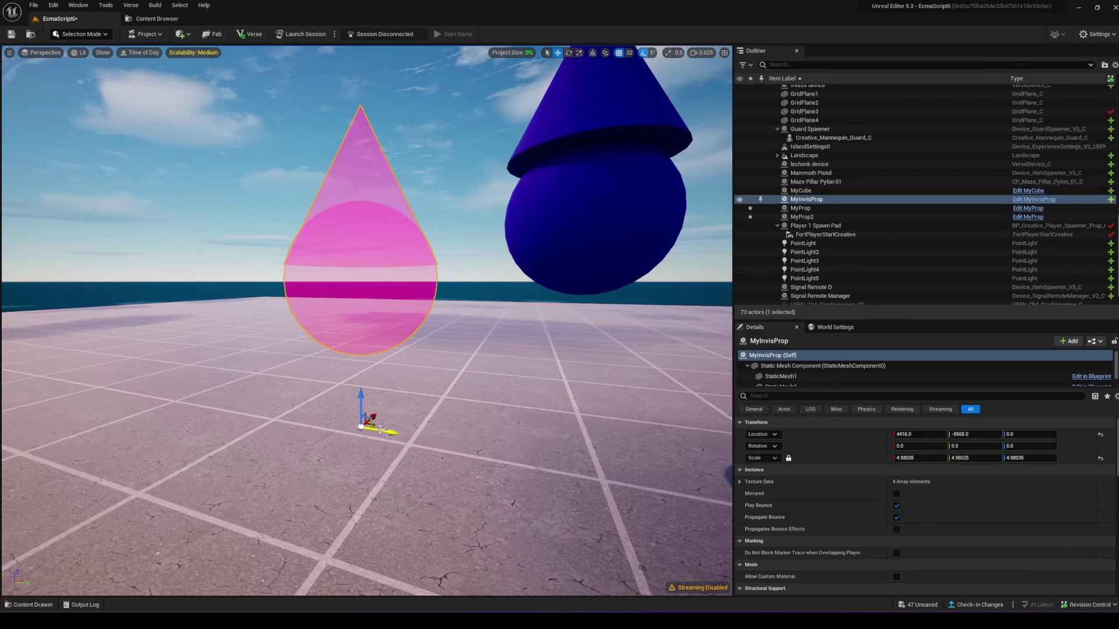
left_click_drag(380, 429, 350, 426)
right_click_drag(350, 426, 495, 408)
scroll(244, 373, "up", 2)
key("s")
left_click(479, 336)
key("e")
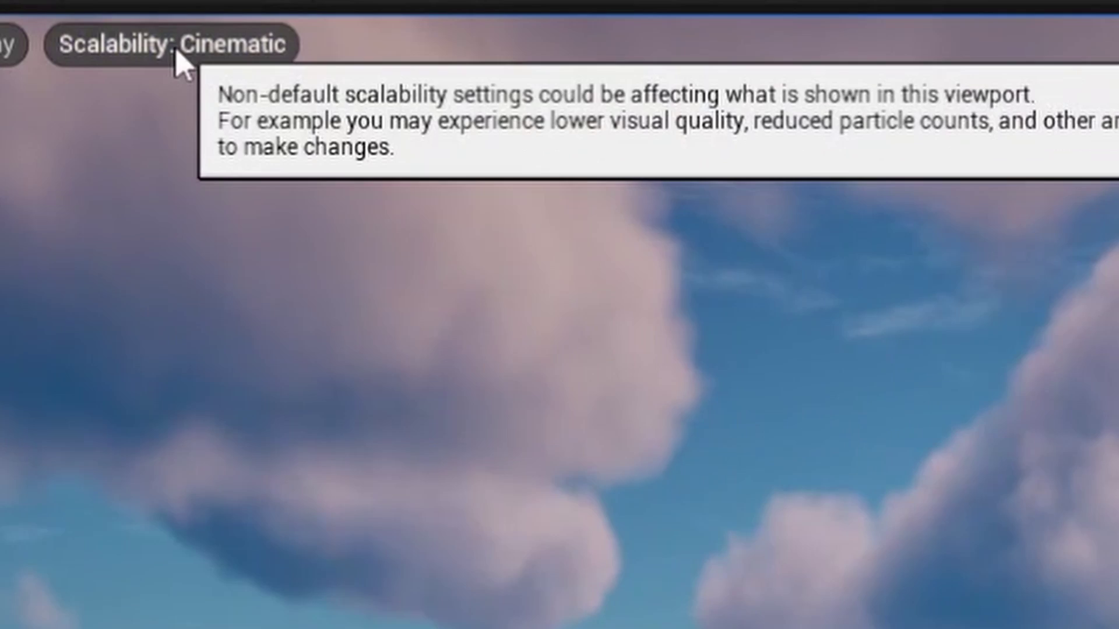
Step: Set all scalability groups to Medium quality
left_click(176, 51)
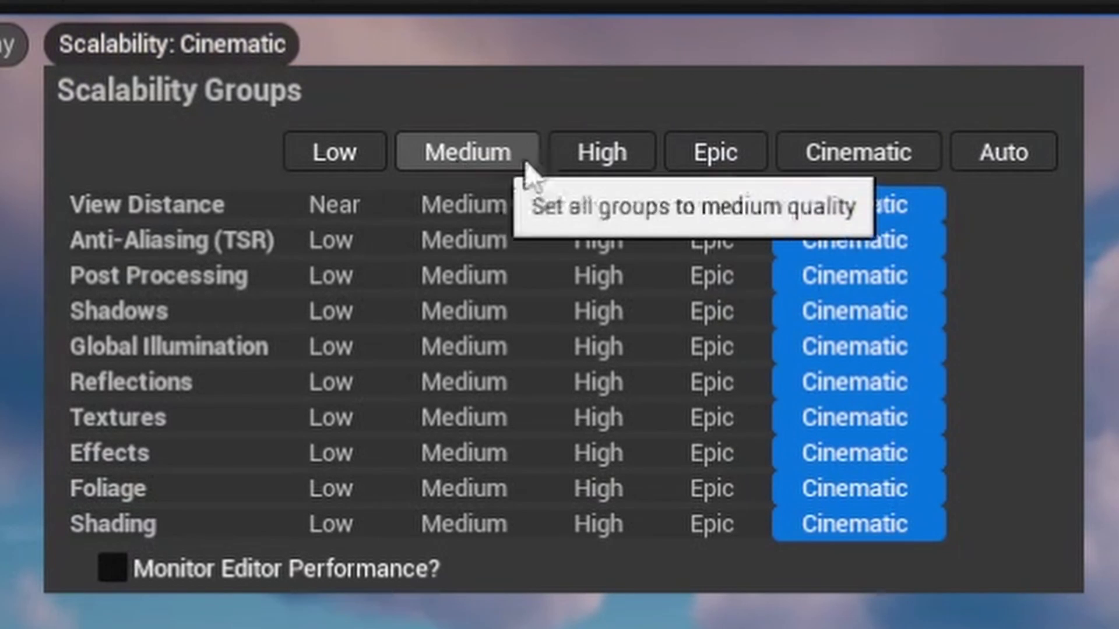
left_click(490, 150)
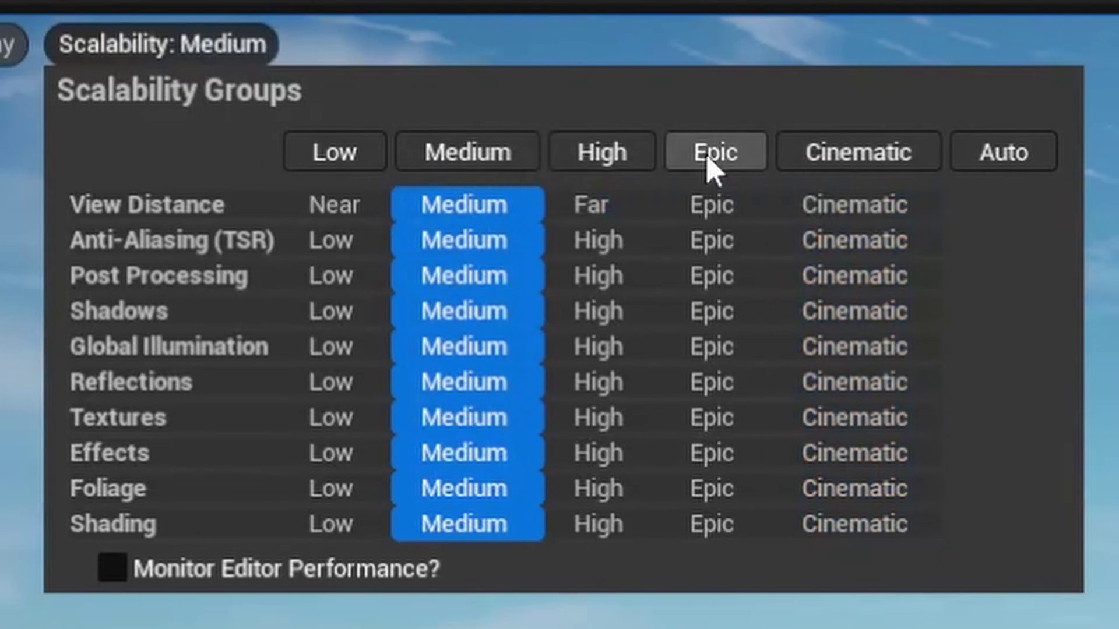
key("Escape")
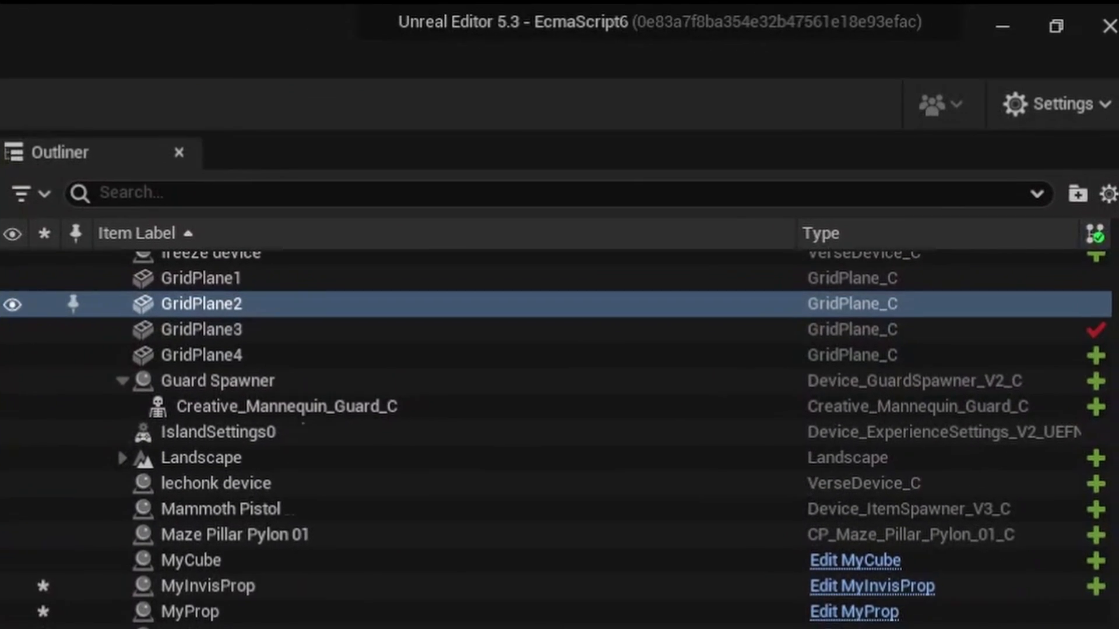
Step: Set the preview platform to Performance Mode and look around the mountain
left_click(1017, 97)
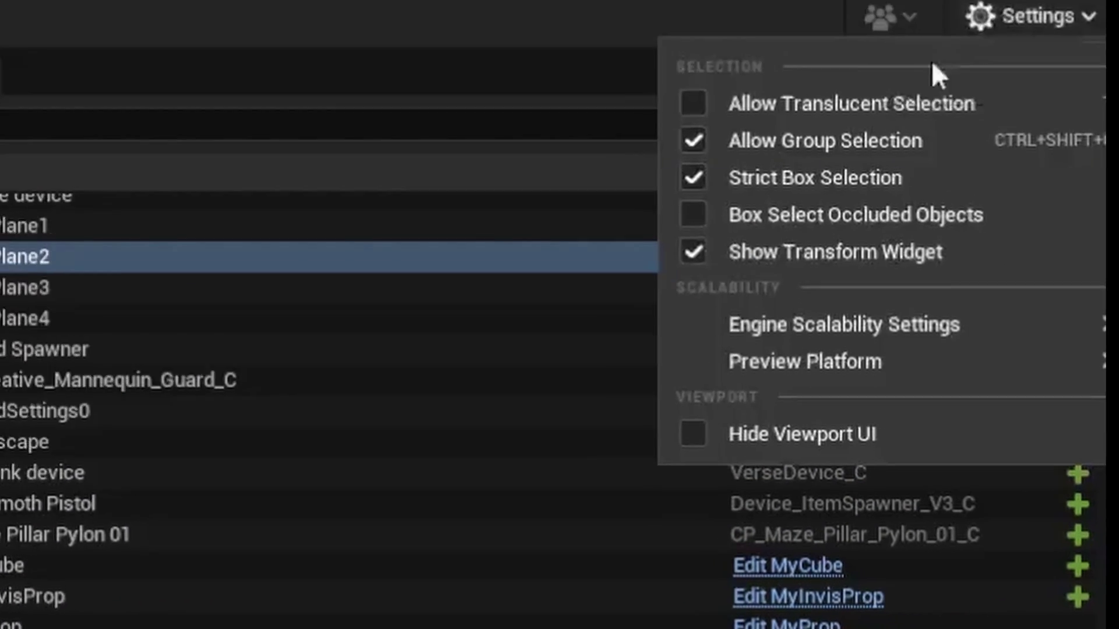
mouse_move(857, 402)
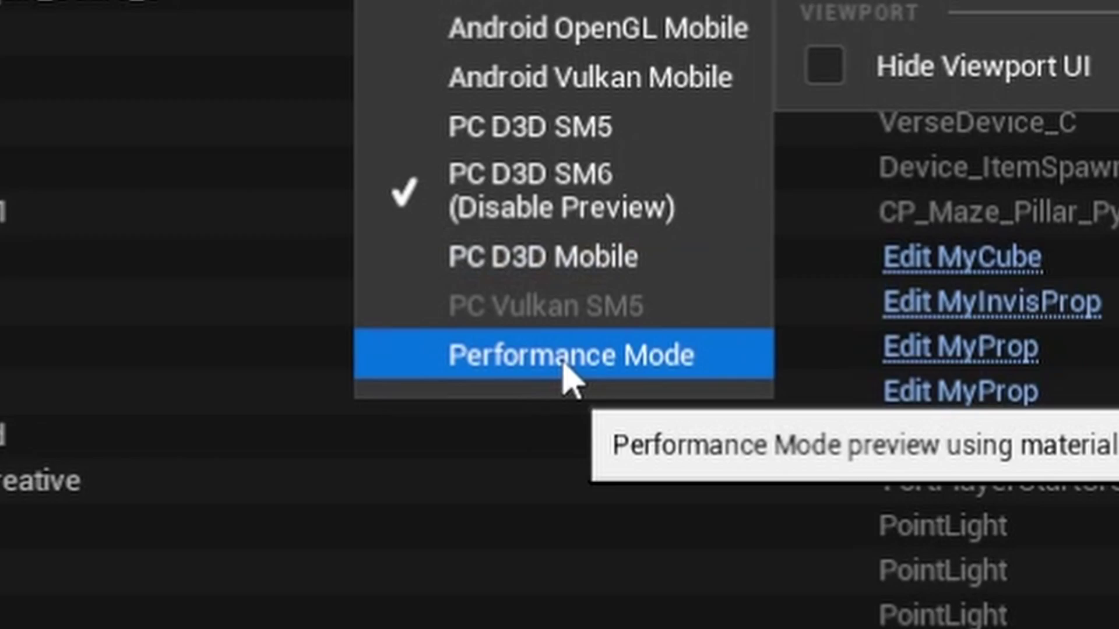
left_click(568, 377)
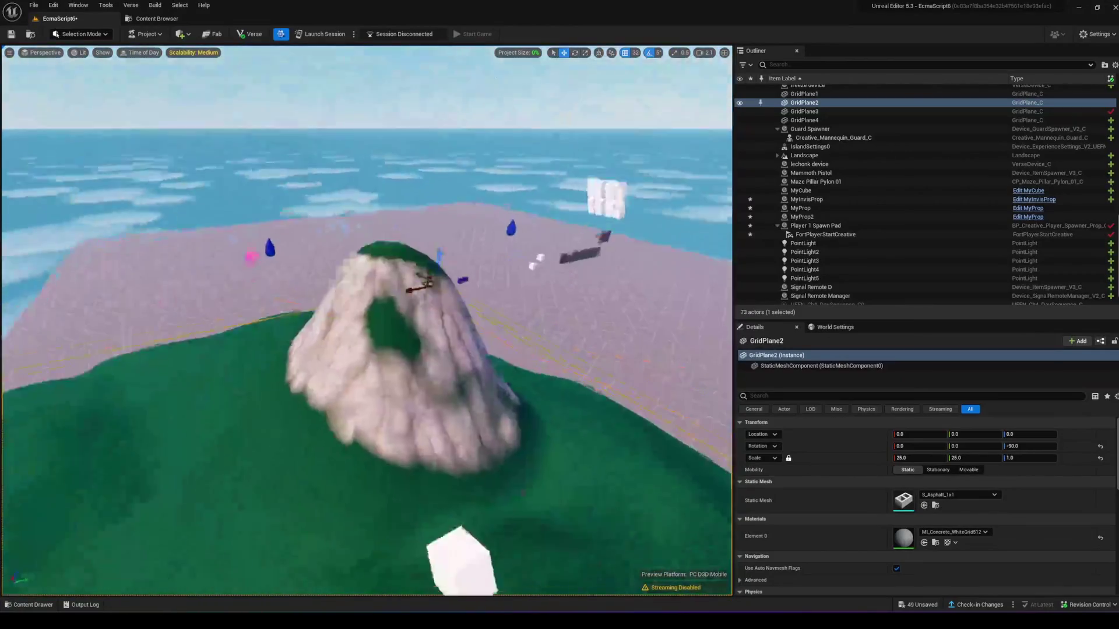
right_click_drag(366, 321, 396, 408)
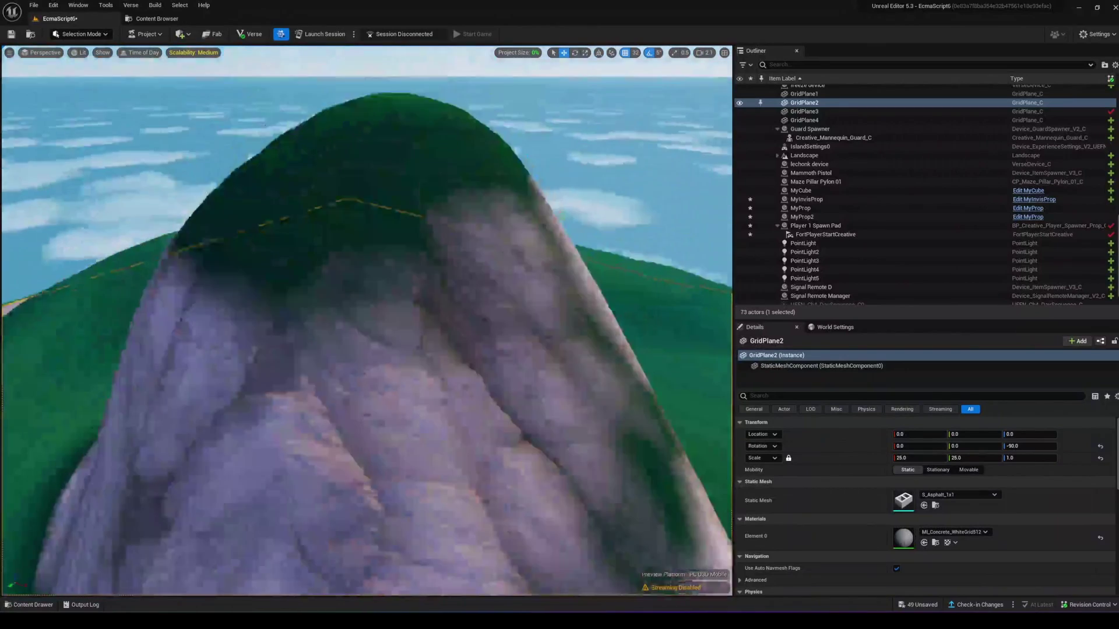
Step: Switch the editor to Landscape Mode and look over the mountain terrain
left_click(81, 34)
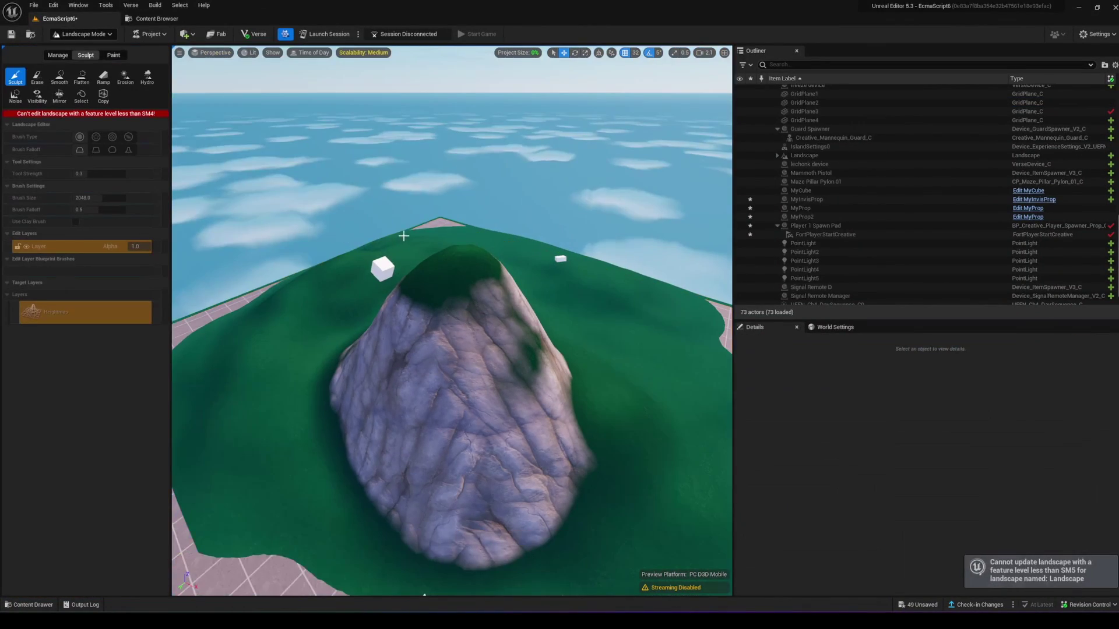
right_click_drag(402, 235, 512, 146)
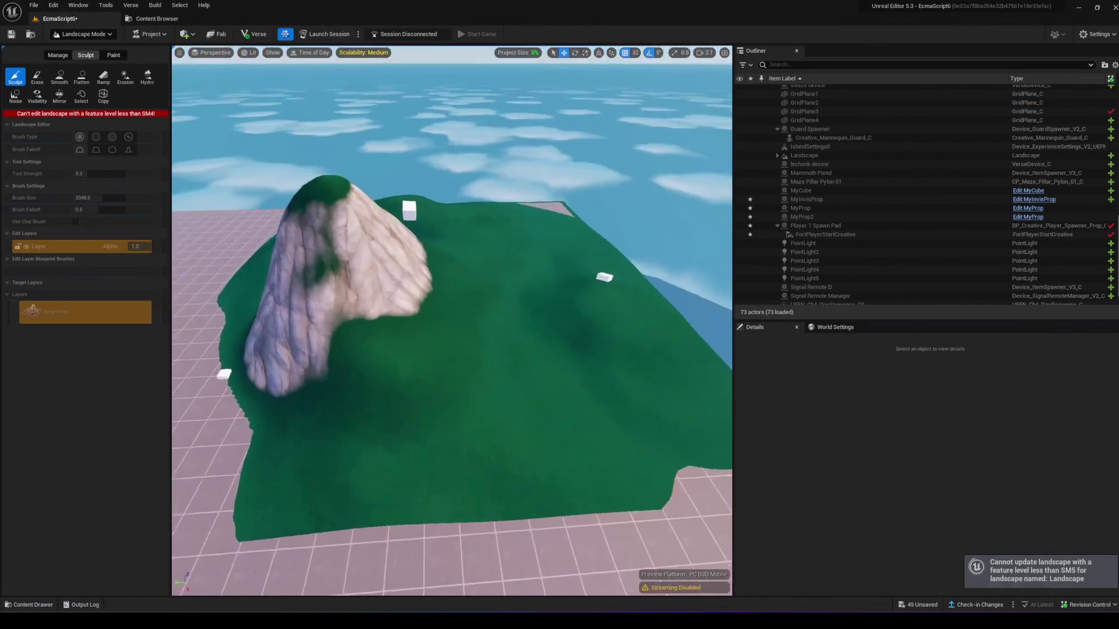
right_click_drag(467, 321, 455, 312)
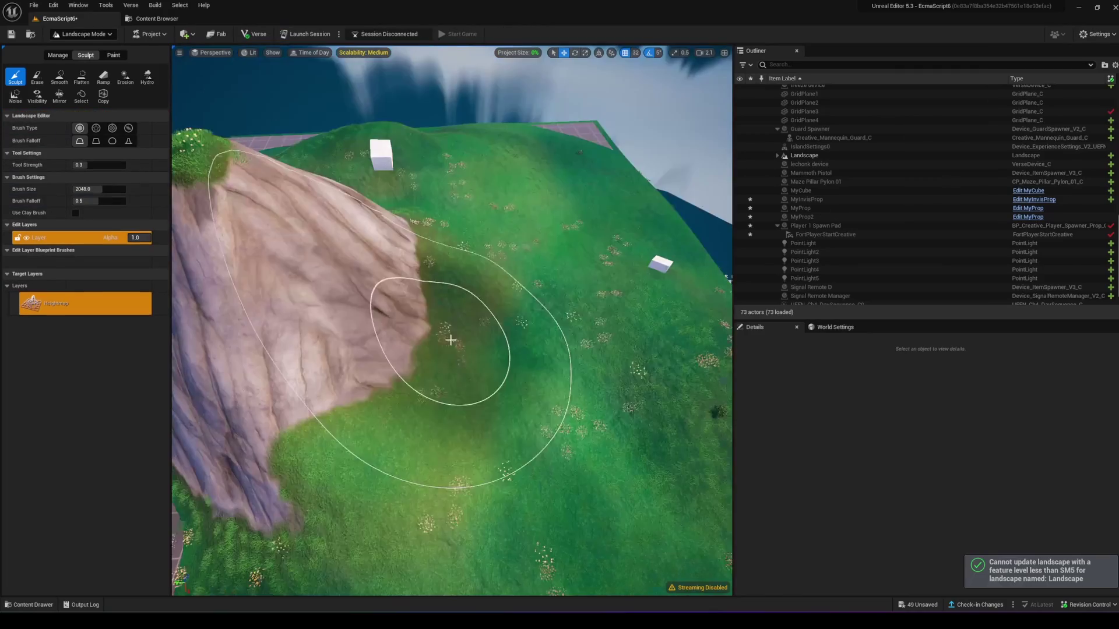
Step: Sculpt the grassy landscape beside the mountain and return to Selection Mode to look over the island
mouse_move(500, 280)
left_mouse_down()
mouse_move(402, 245)
mouse_move(430, 354)
mouse_move(427, 187)
left_mouse_up()
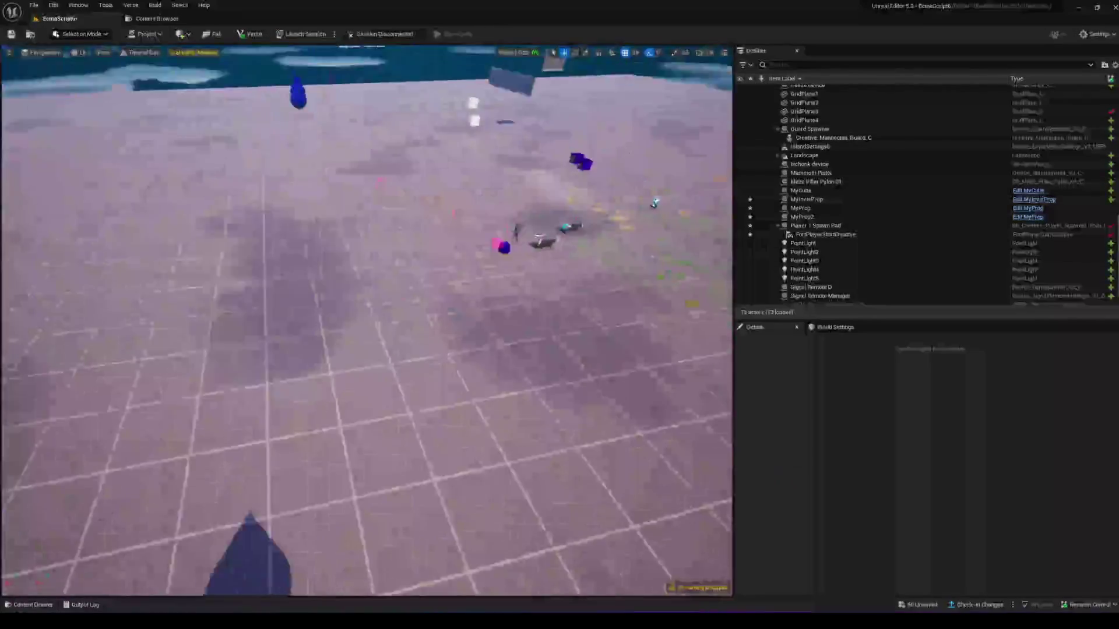
mouse_move(366, 321)
right_mouse_down()
mouse_move(455, 274)
mouse_move(408, 327)
mouse_move(454, 233)
mouse_move(350, 327)
mouse_move(362, 343)
right_mouse_up()
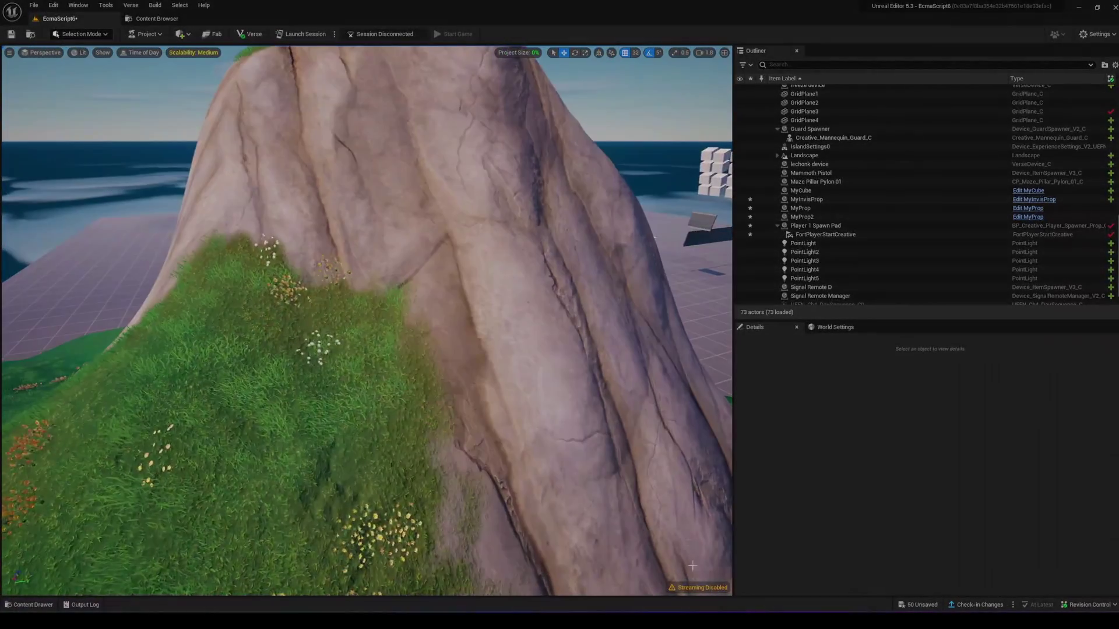